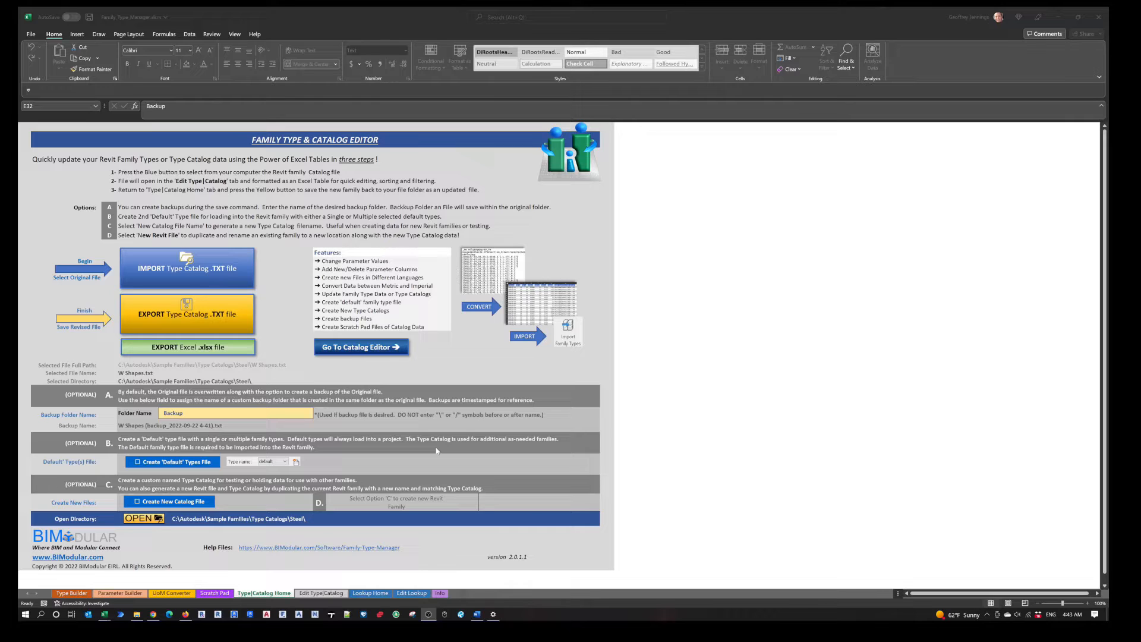
Import the C Shapes.txt type catalog from the Steel folder into the catalog editor
{"action": "left_click", "coordinate": [197, 273]}
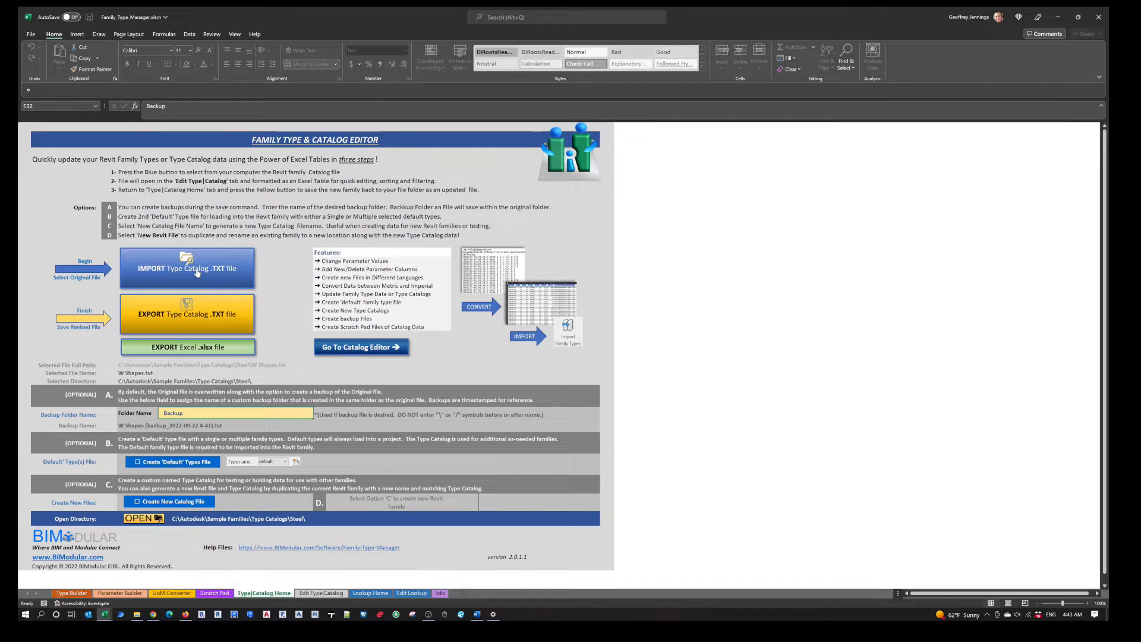
{"action": "left_click", "coordinate": [198, 273]}
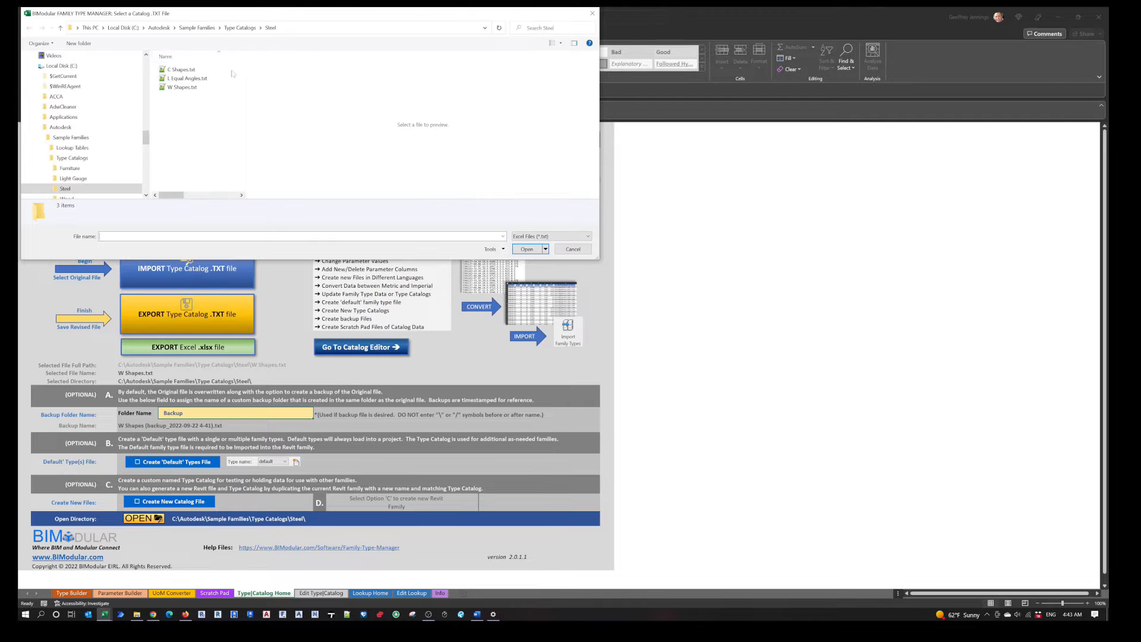
{"action": "left_click", "coordinate": [183, 72]}
{"action": "left_click", "coordinate": [529, 249]}
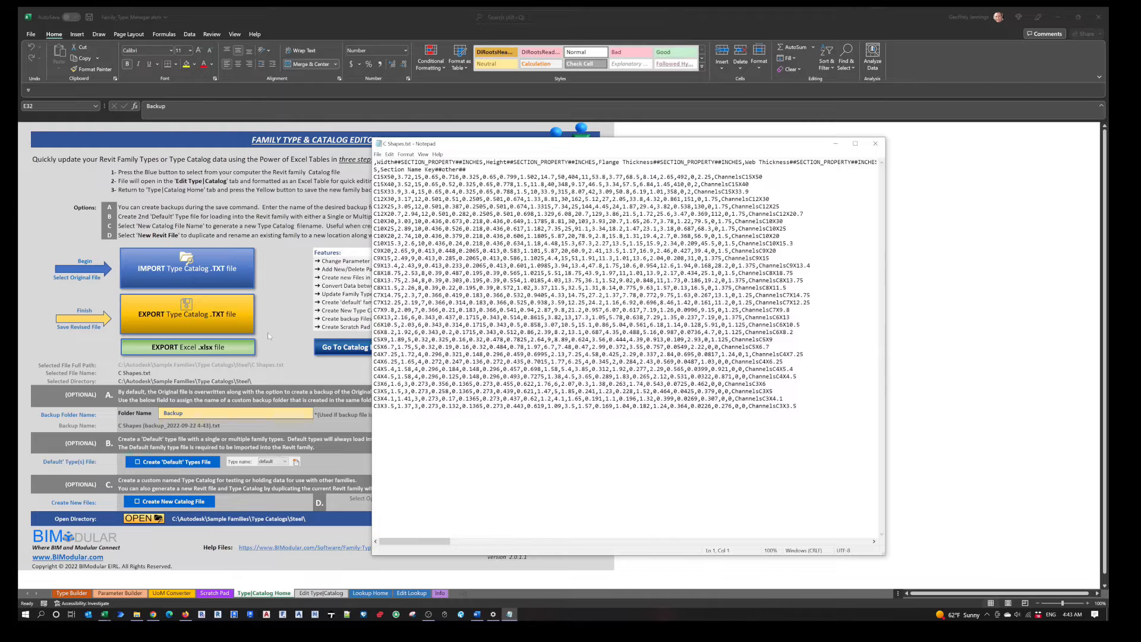
{"action": "key", "text": "ctrl+a"}
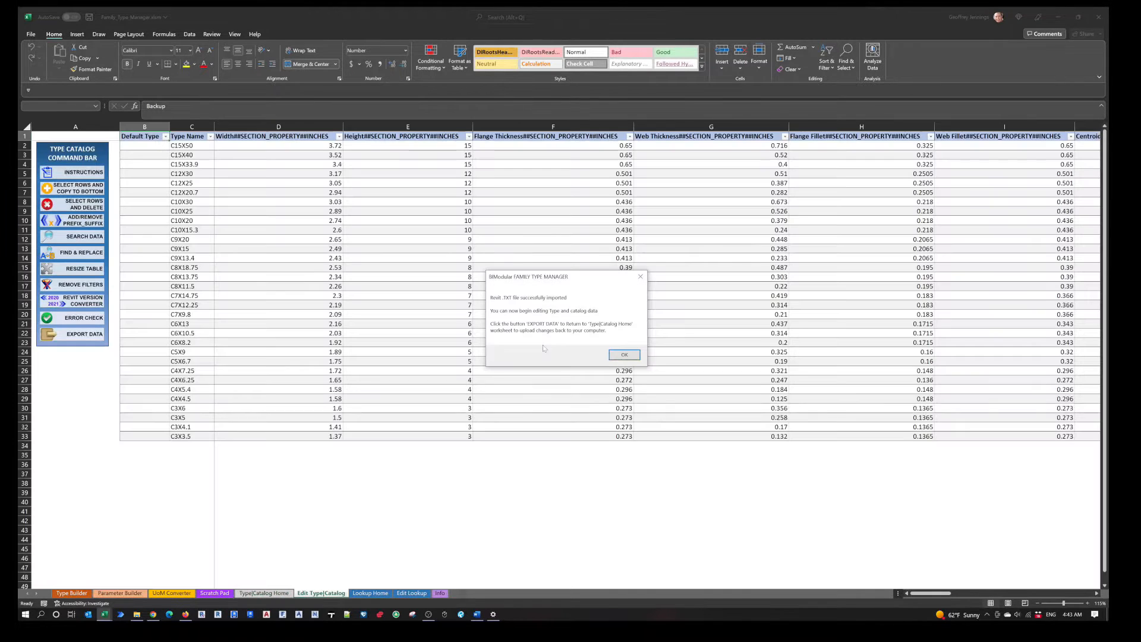
{"action": "left_click", "coordinate": [624, 354]}
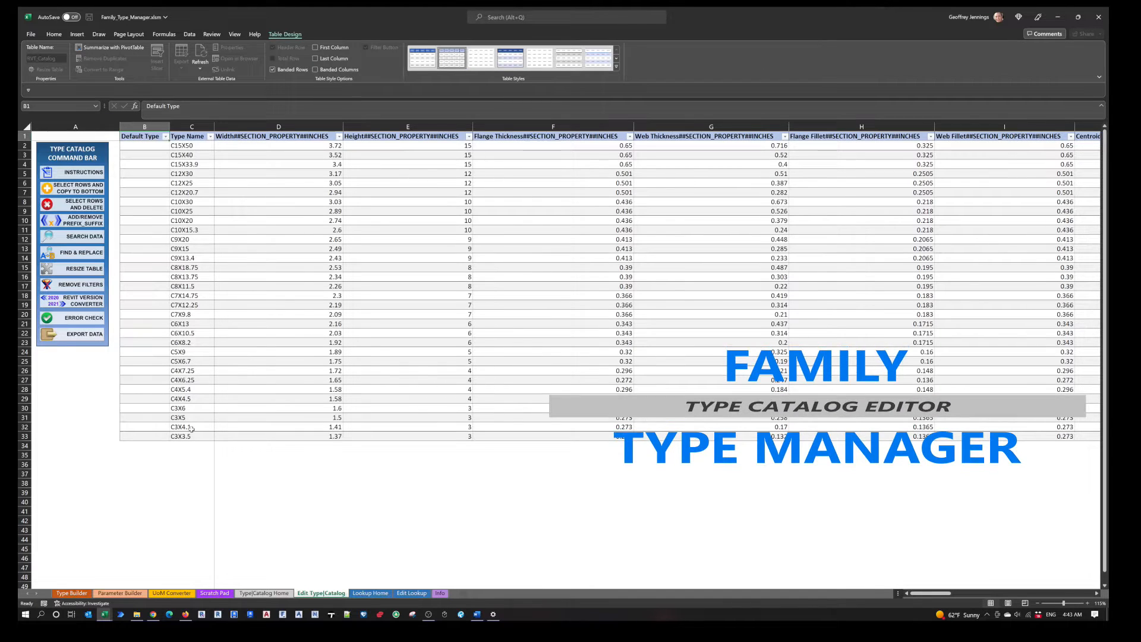
Review the button instructions for the type catalog commands
{"action": "left_click", "coordinate": [83, 173]}
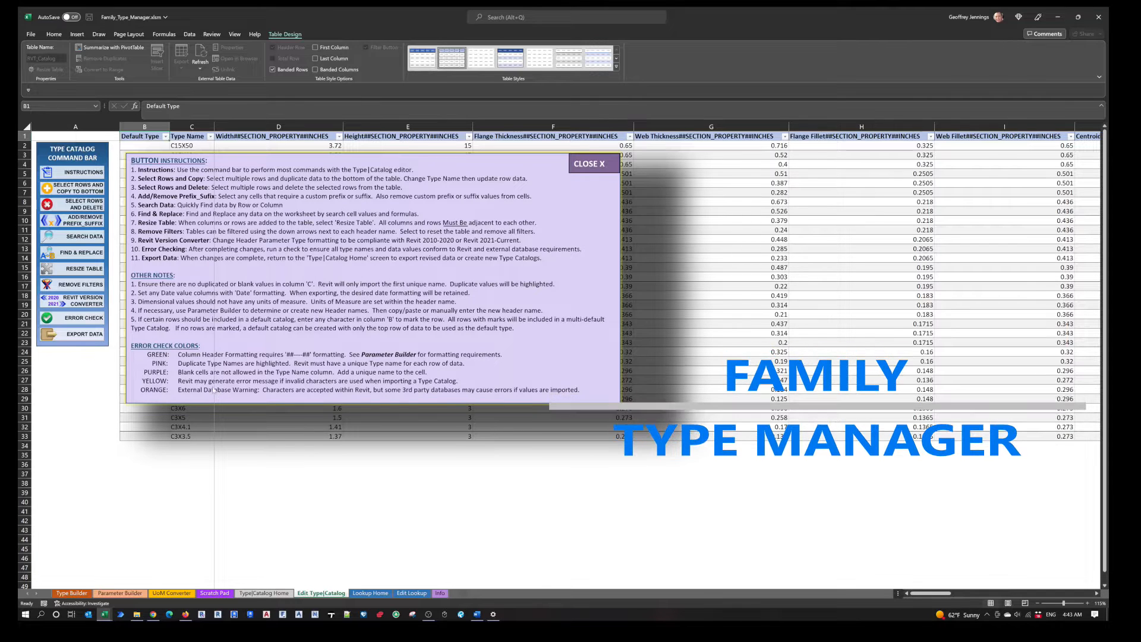
{"action": "left_click", "coordinate": [594, 164]}
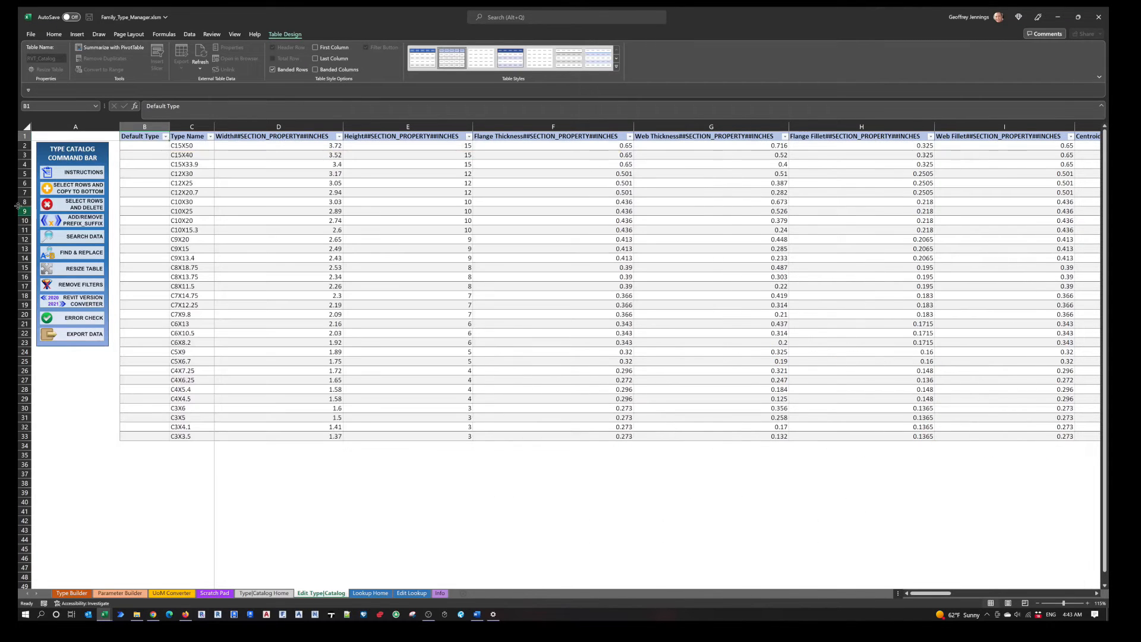
Copy the first three type rows, C15X50, C15X40 and C15X33.9, to the bottom of the table
{"action": "left_click", "coordinate": [83, 189]}
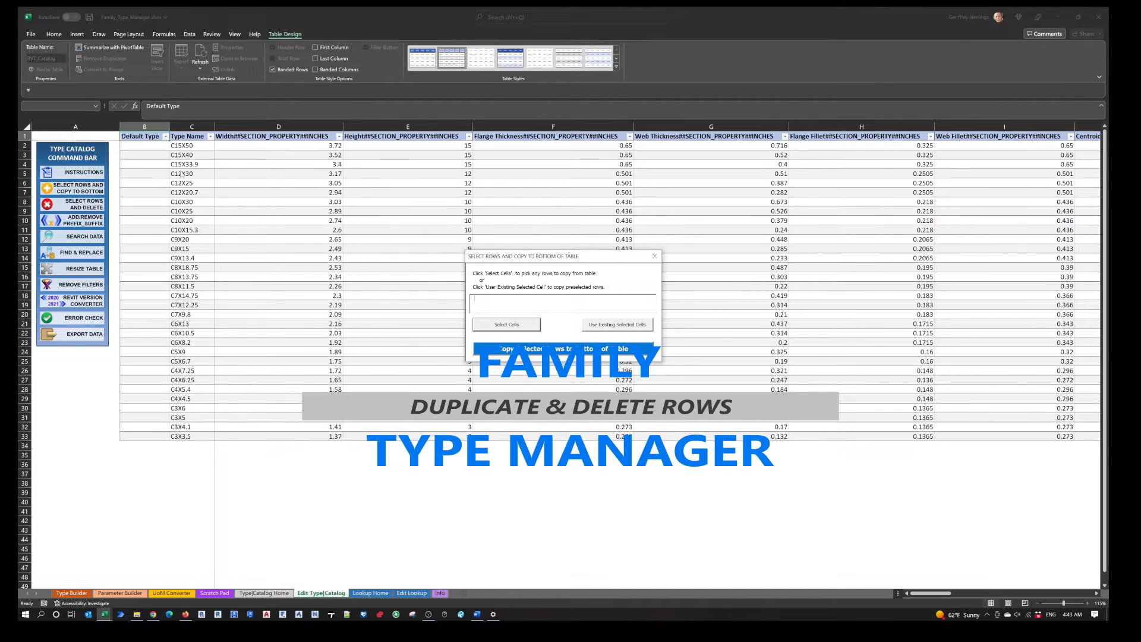
{"action": "left_click", "coordinate": [506, 324]}
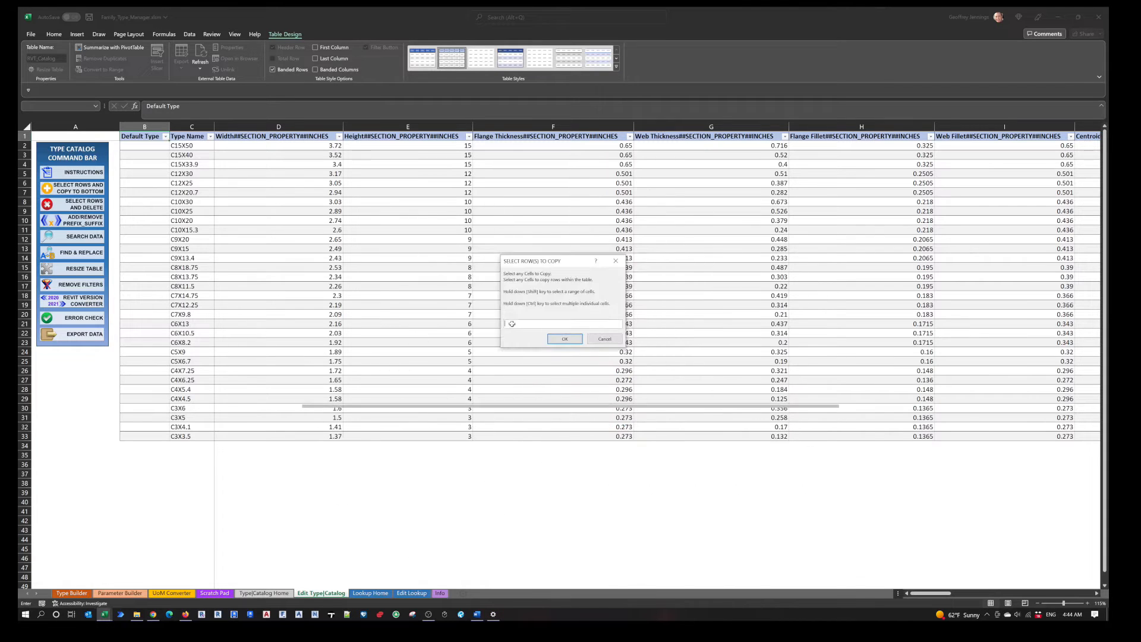
{"action": "left_click_drag", "start_coordinate": [200, 147], "coordinate": [200, 164]}
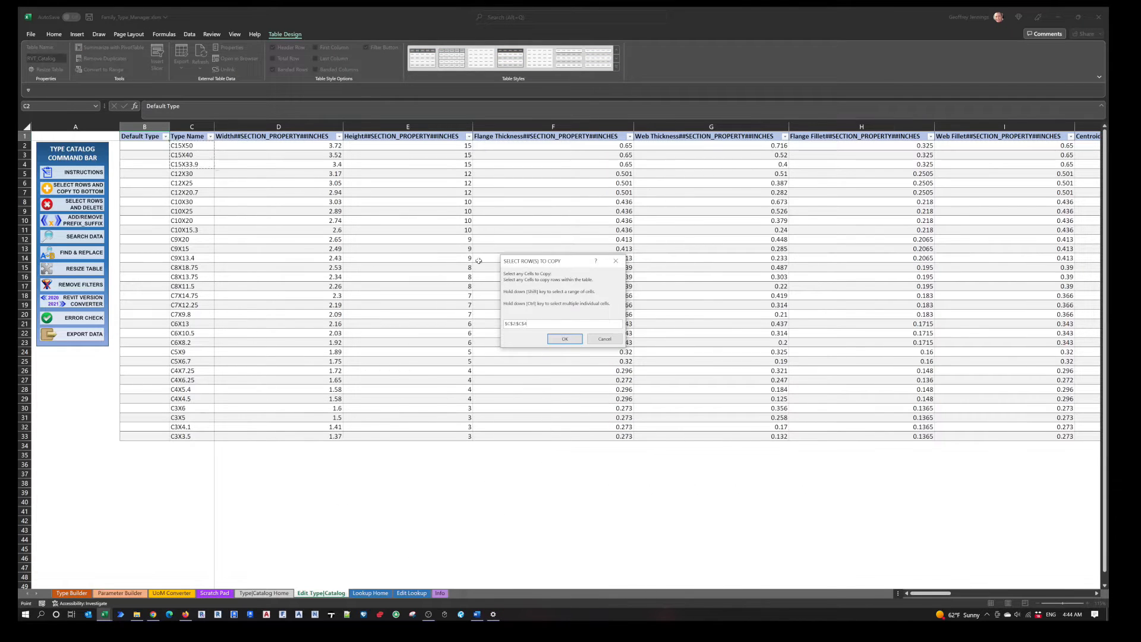
{"action": "left_click", "coordinate": [565, 339]}
{"action": "left_click", "coordinate": [570, 350]}
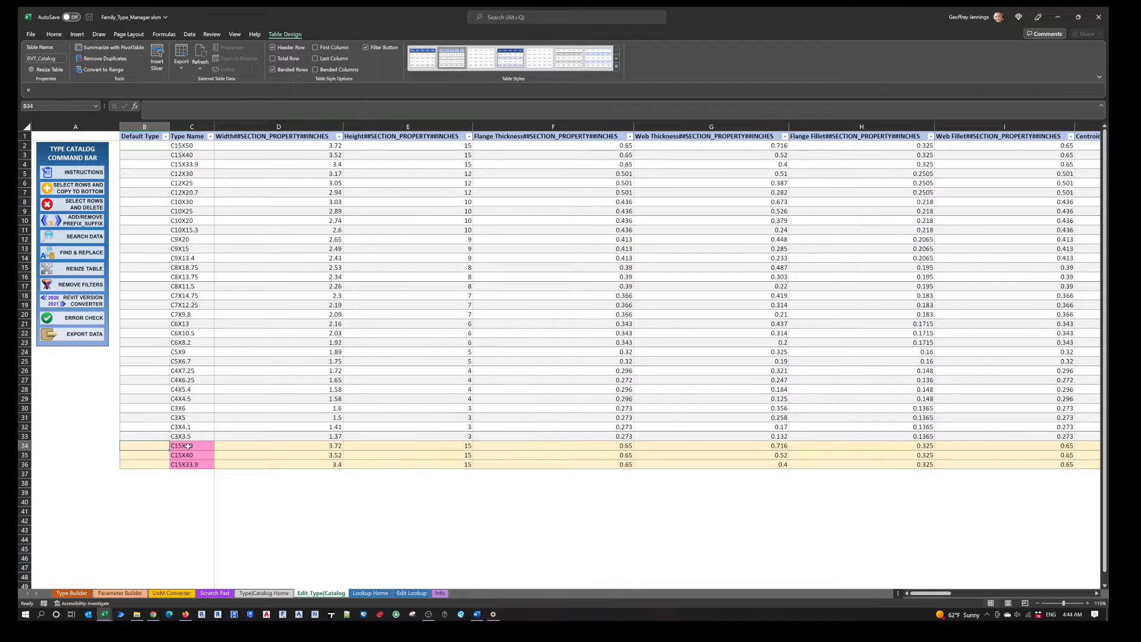
Rename the copied C15X50 type in cell C34 as C15X51
{"action": "left_click", "coordinate": [194, 447]}
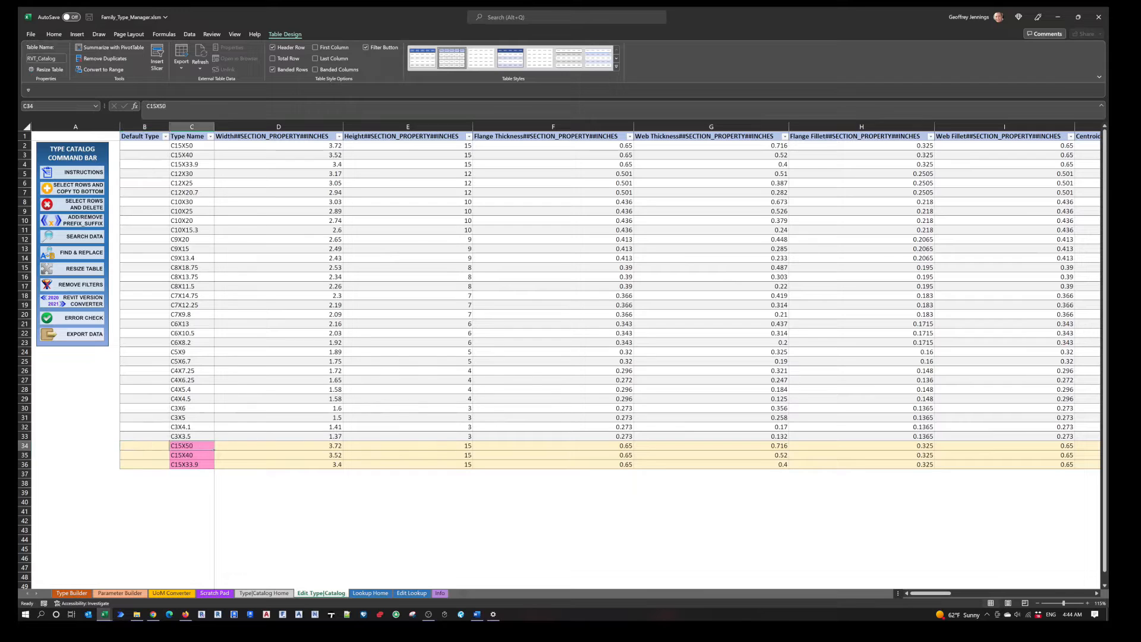
{"action": "left_click_drag", "start_coordinate": [167, 106], "coordinate": [163, 106]}
{"action": "type", "text": "1"}
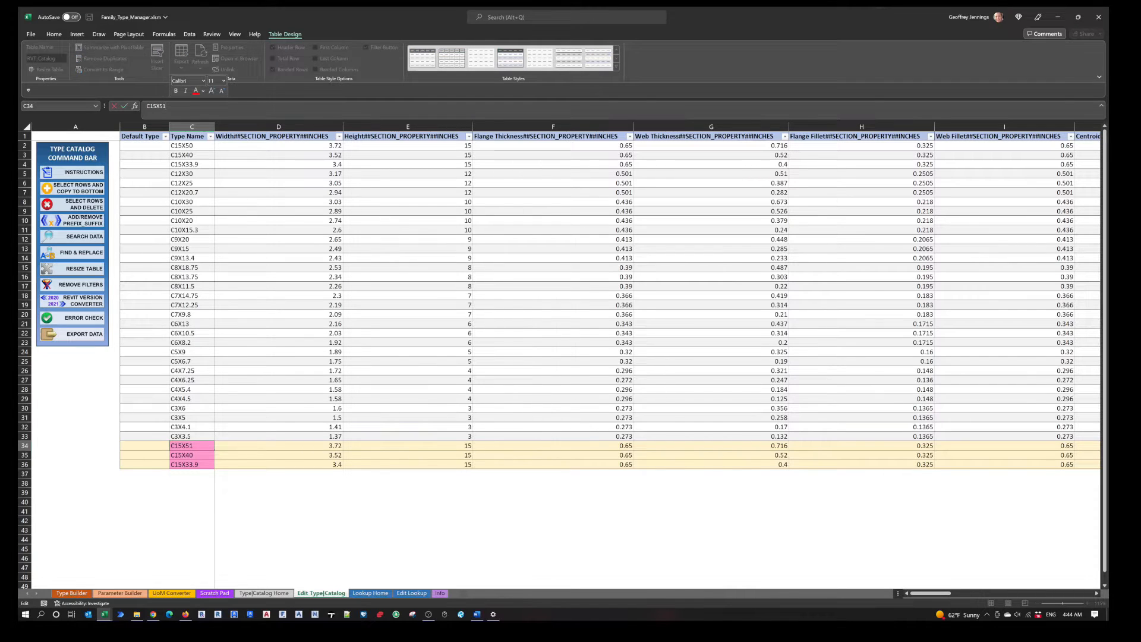
{"action": "key", "text": "Return"}
Change the type name in cell C34 back to C15X50
{"action": "left_click", "coordinate": [192, 445]}
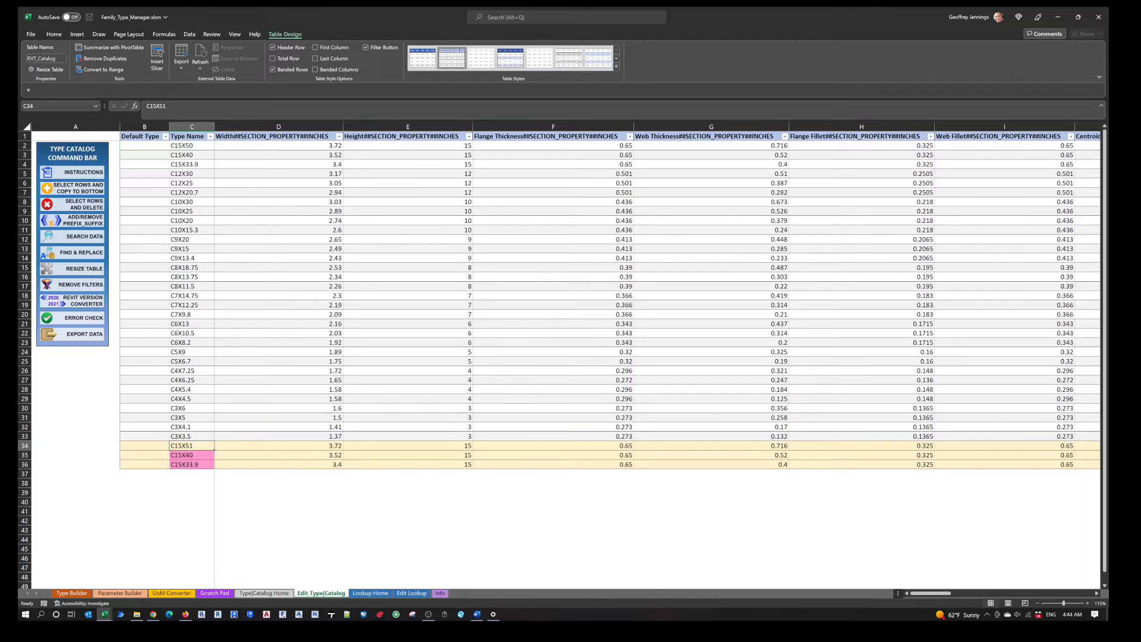
{"action": "left_click", "coordinate": [165, 106]}
{"action": "key", "text": "BackSpace"}
{"action": "type", "text": "0"}
{"action": "key", "text": "Return"}
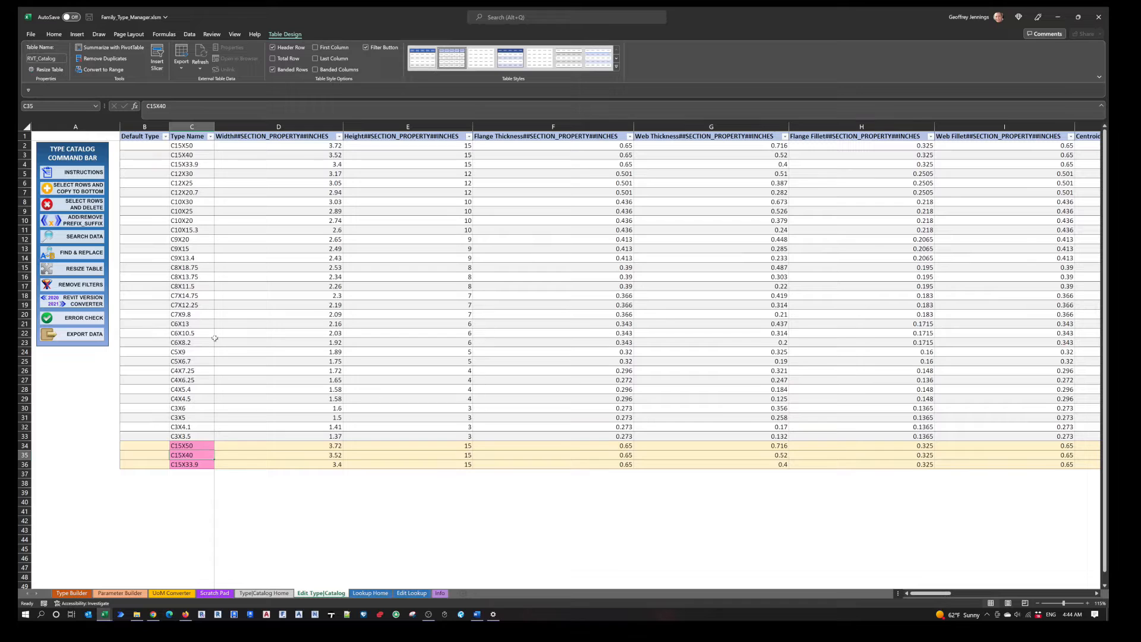
Delete the three duplicated type rows, 34 to 36, from the bottom of the table
{"action": "left_click", "coordinate": [101, 205]}
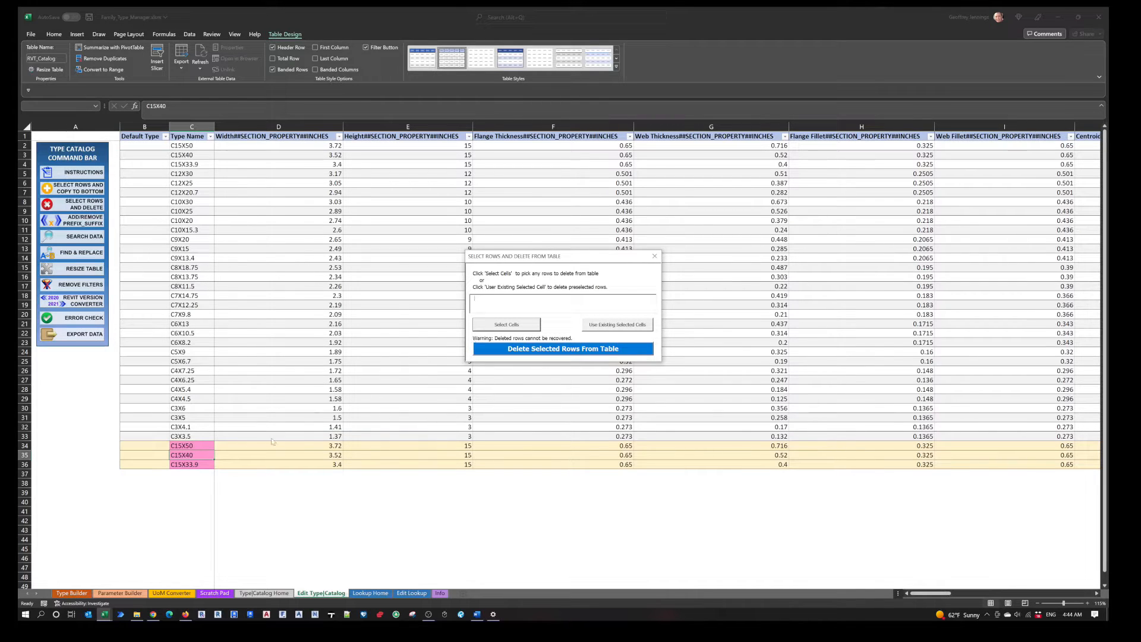
{"action": "left_click", "coordinate": [512, 325]}
{"action": "left_click_drag", "start_coordinate": [187, 447], "coordinate": [189, 450]}
{"action": "left_click", "coordinate": [565, 339]}
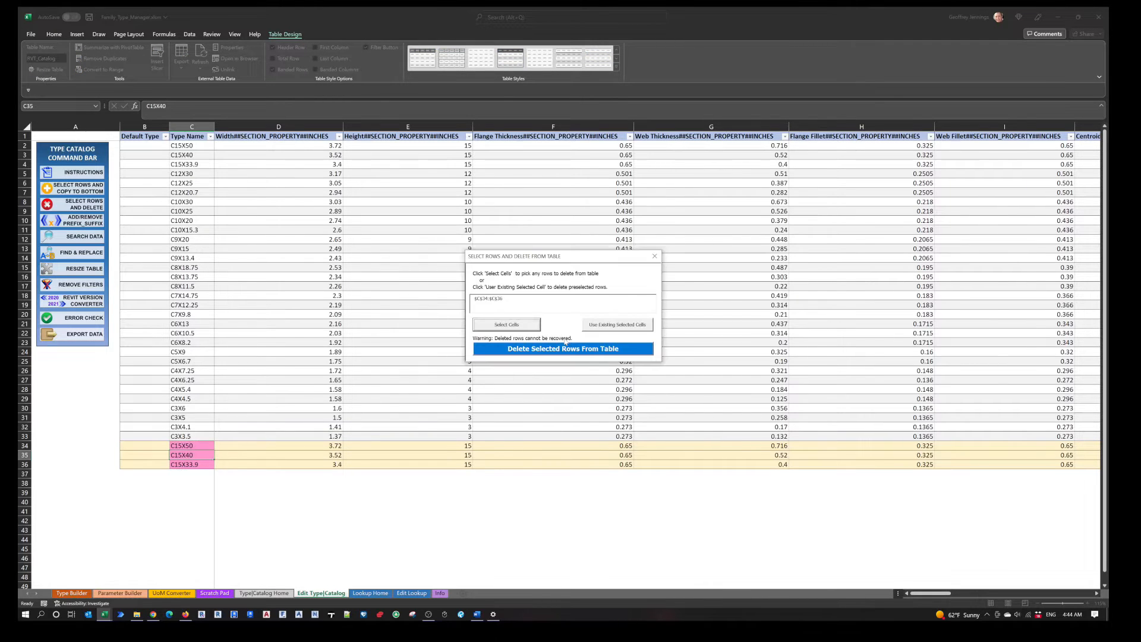
{"action": "left_click", "coordinate": [571, 348]}
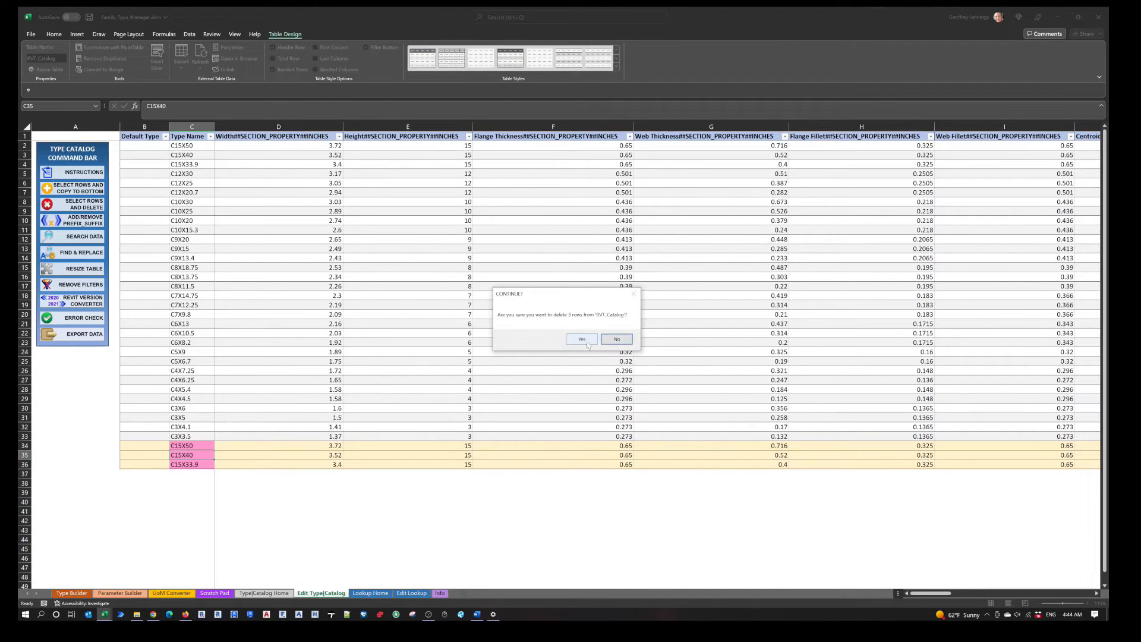
{"action": "left_click", "coordinate": [587, 340]}
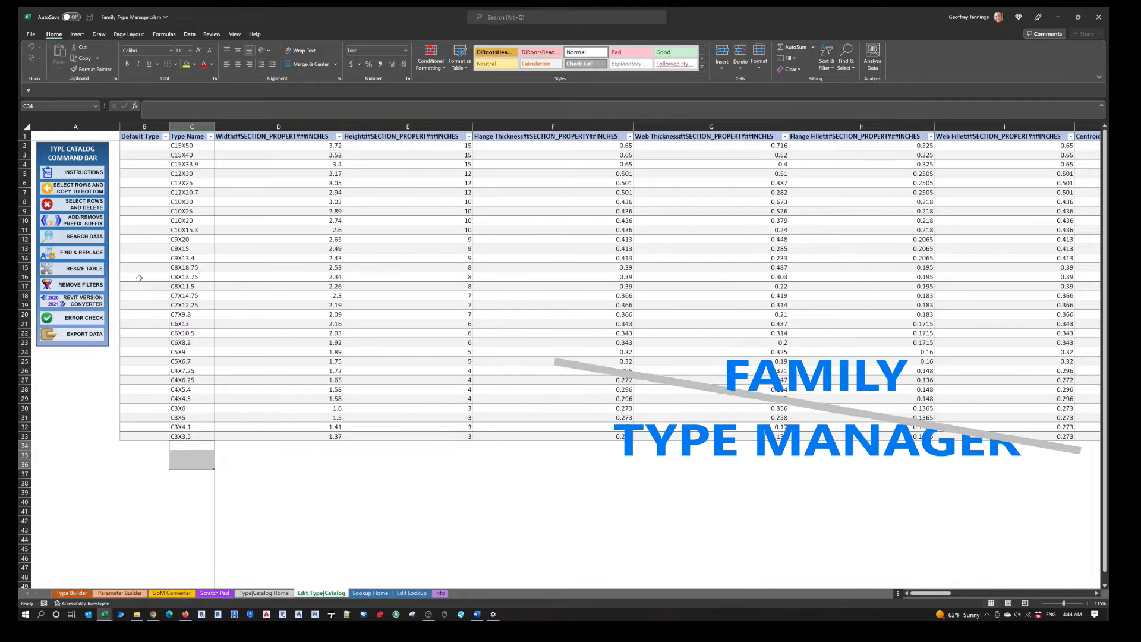
Add the prefix bm_ to the type names C7X9.8, C6X8.2, C4X6.25, C3X6 and C3X4.1
{"action": "left_click", "coordinate": [89, 222]}
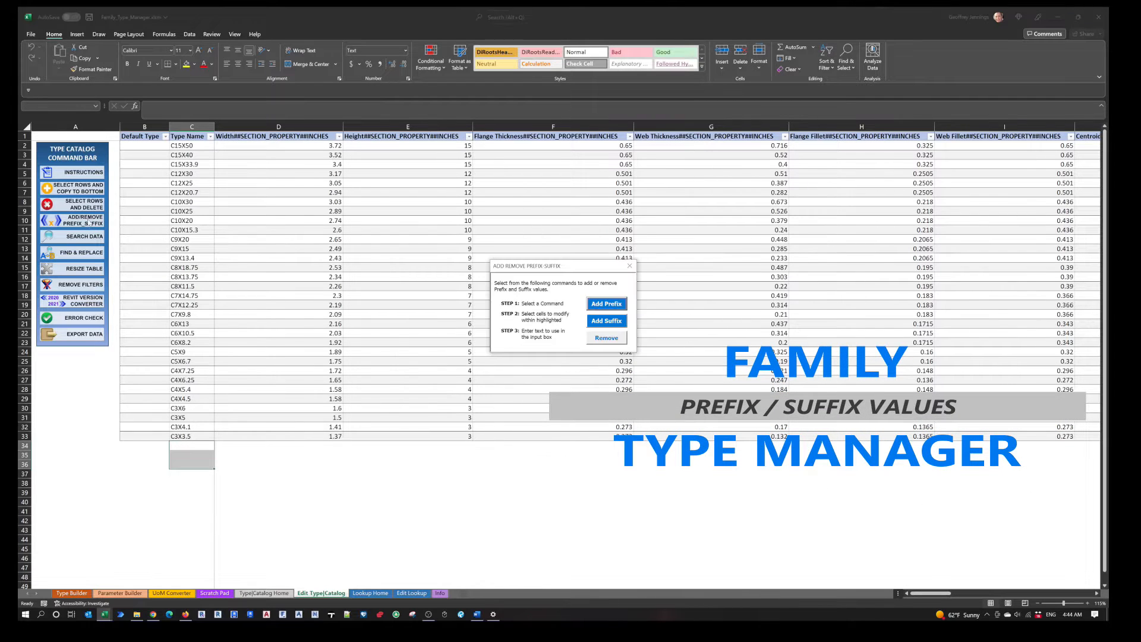
{"action": "left_click", "coordinate": [610, 304]}
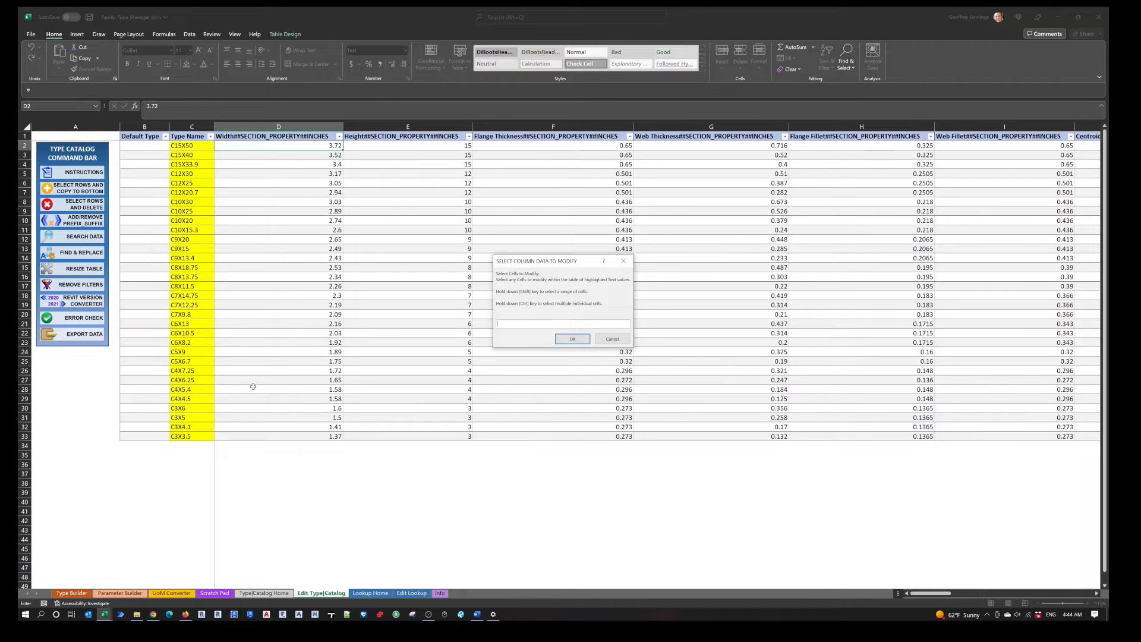
{"action": "left_click", "coordinate": [182, 315]}
{"action": "left_click", "coordinate": [189, 342], "text": "ctrl"}
{"action": "left_click", "coordinate": [188, 379], "text": "ctrl"}
{"action": "left_click", "coordinate": [188, 408], "text": "ctrl"}
{"action": "left_click", "coordinate": [188, 426], "text": "ctrl"}
{"action": "left_click", "coordinate": [571, 339]}
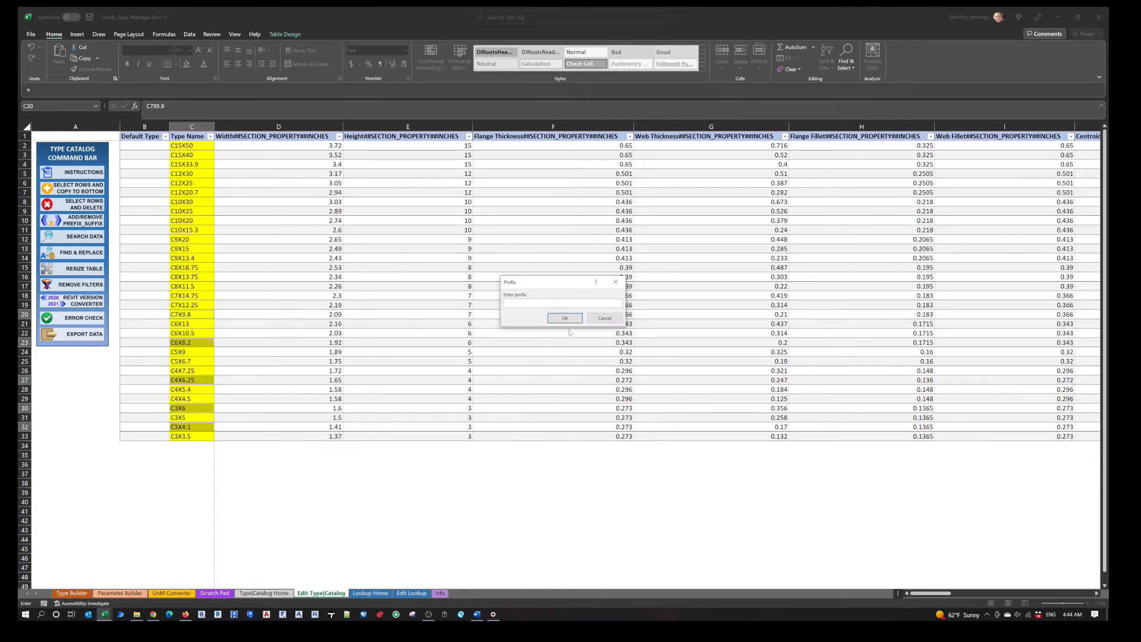
{"action": "type", "text": "bm_"}
{"action": "left_click", "coordinate": [566, 318]}
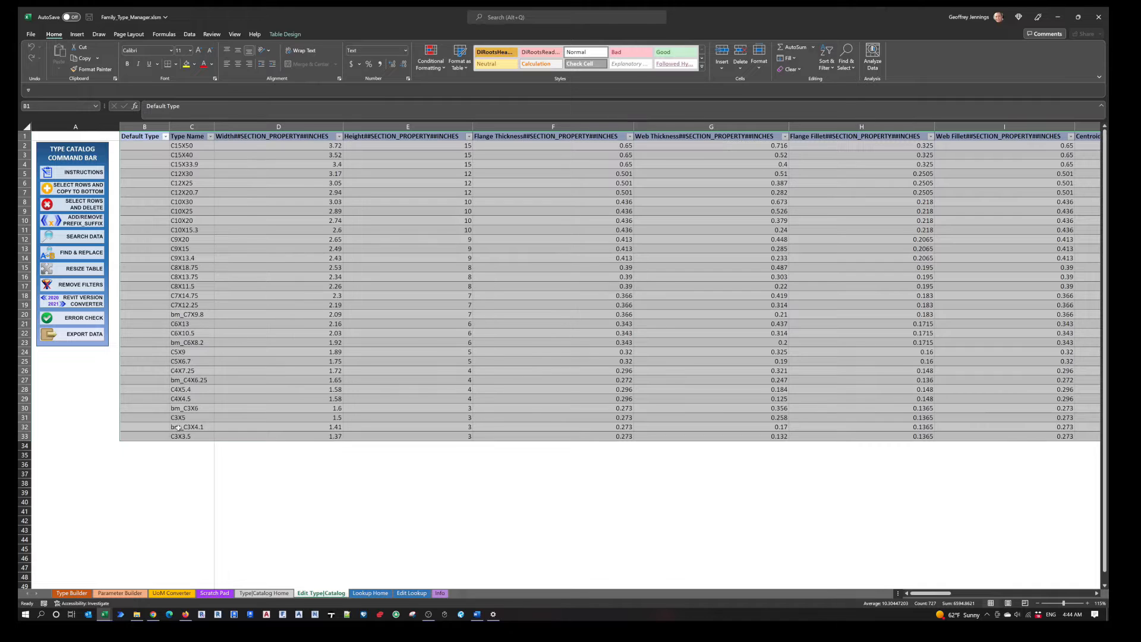
{"action": "left_click", "coordinate": [178, 380]}
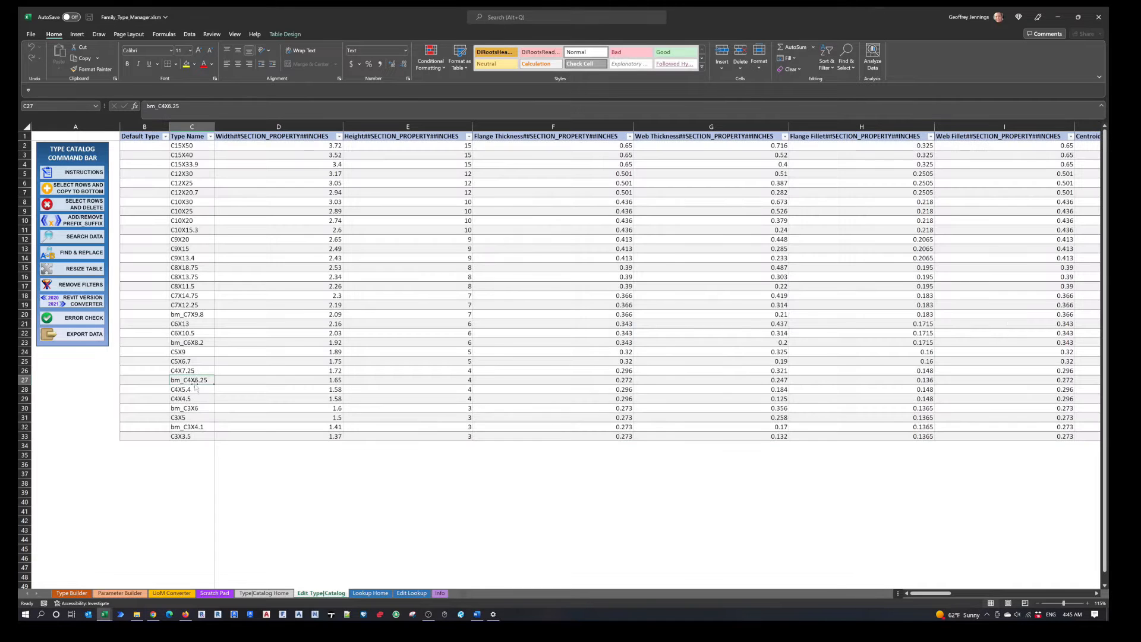
Remove the bm_ prefix from the type names in rows 18 to 33, C7X14.75 through C3X3.5
{"action": "left_click", "coordinate": [92, 223]}
{"action": "left_click", "coordinate": [616, 341]}
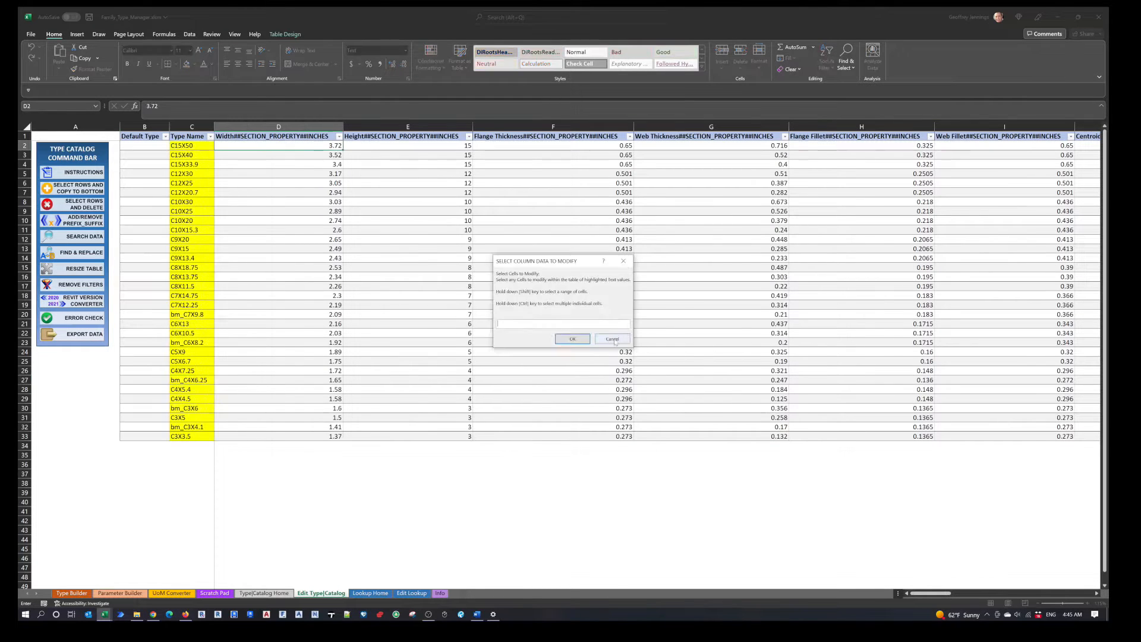
{"action": "left_click", "coordinate": [182, 297]}
{"action": "left_click_drag", "start_coordinate": [182, 308], "coordinate": [174, 437]}
{"action": "left_click", "coordinate": [572, 339]}
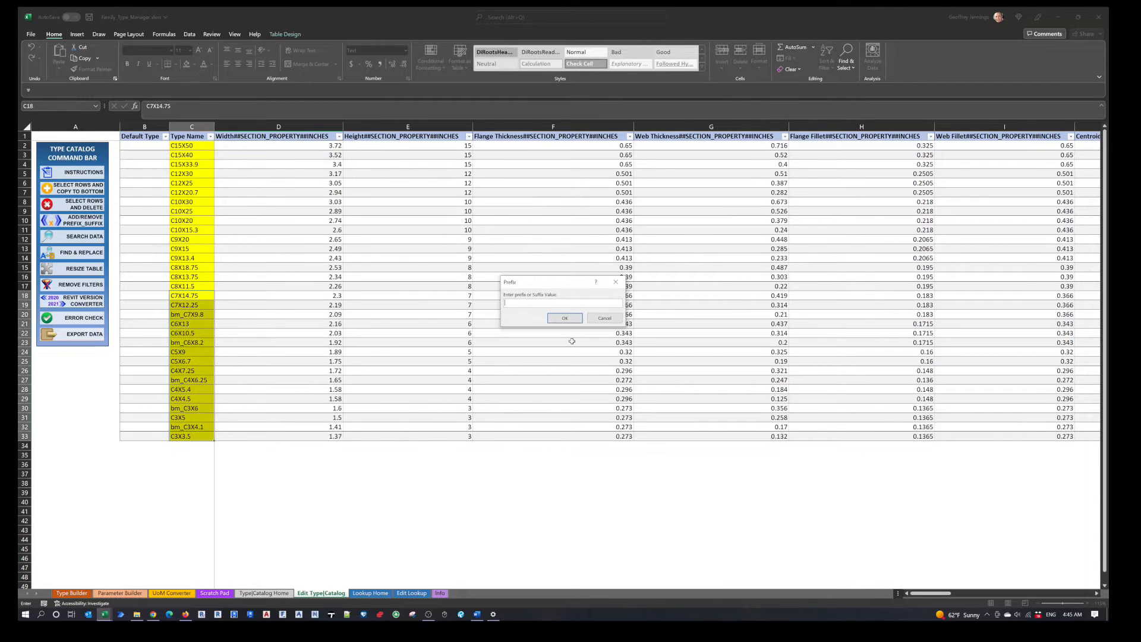
{"action": "type", "text": "bm_"}
{"action": "key", "text": "Return"}
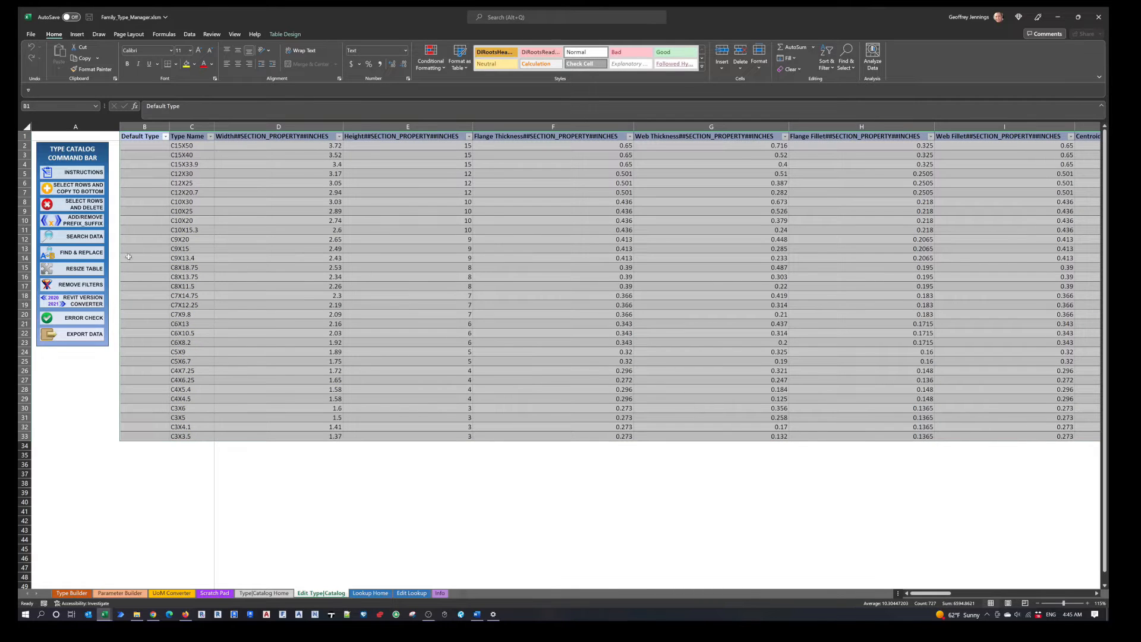
{"action": "left_click", "coordinate": [86, 224]}
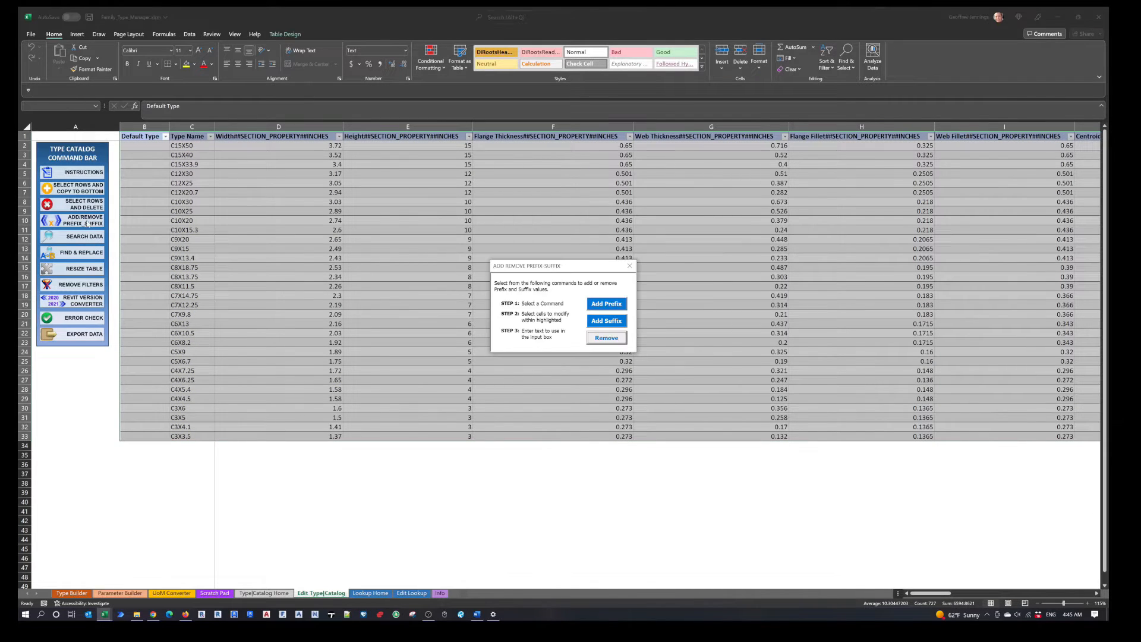
{"action": "left_click", "coordinate": [606, 304]}
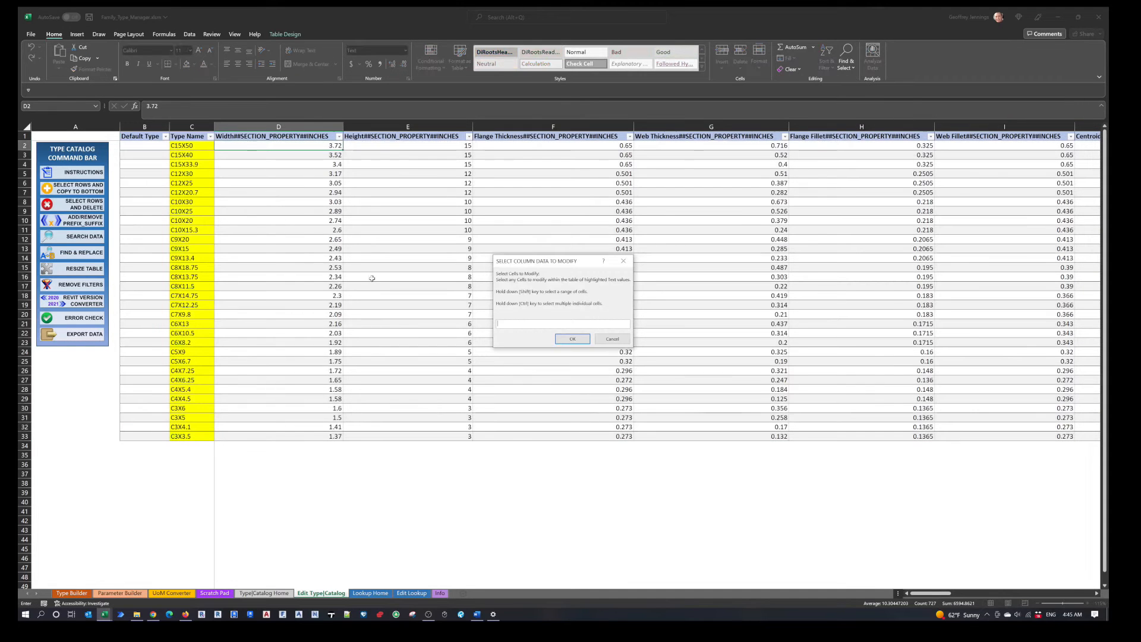
{"action": "left_click_drag", "start_coordinate": [932, 593], "coordinate": [881, 619]}
{"action": "left_click", "coordinate": [612, 338]}
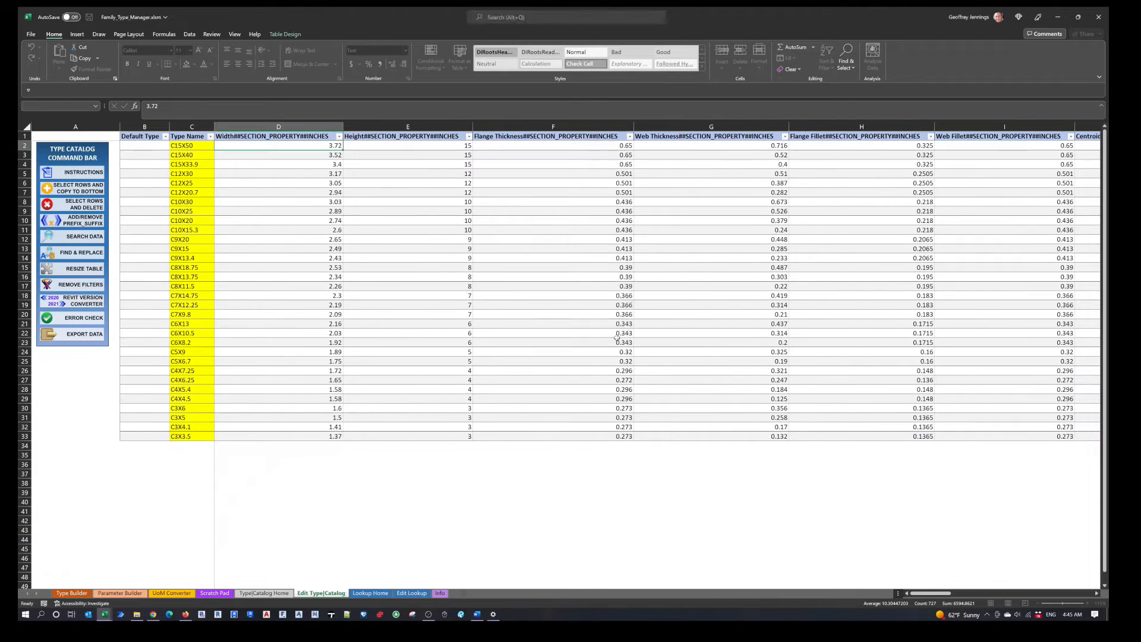
{"action": "left_click", "coordinate": [604, 318]}
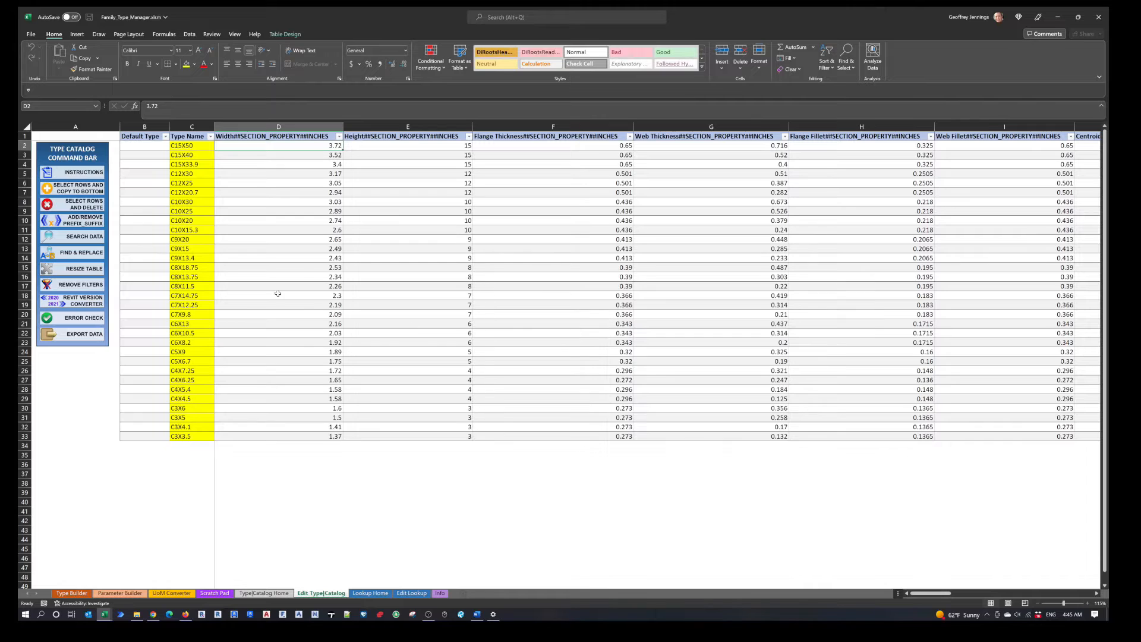
Look over the options for searching the catalog data and for finding and replacing values
{"action": "left_click", "coordinate": [83, 237]}
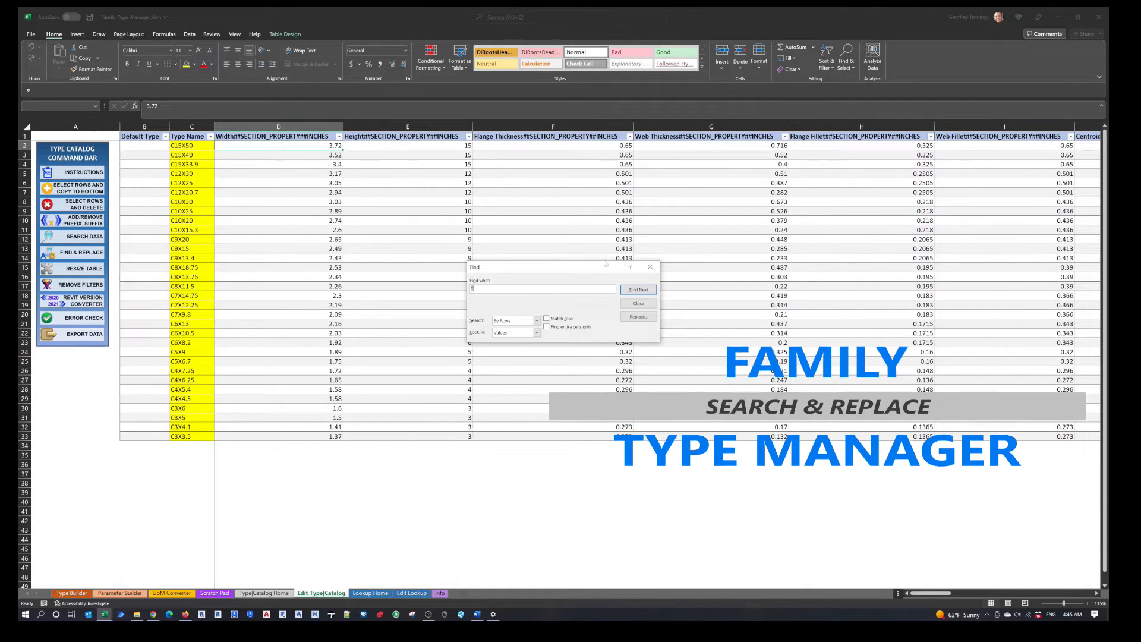
{"action": "left_click", "coordinate": [650, 267]}
{"action": "left_click", "coordinate": [89, 253]}
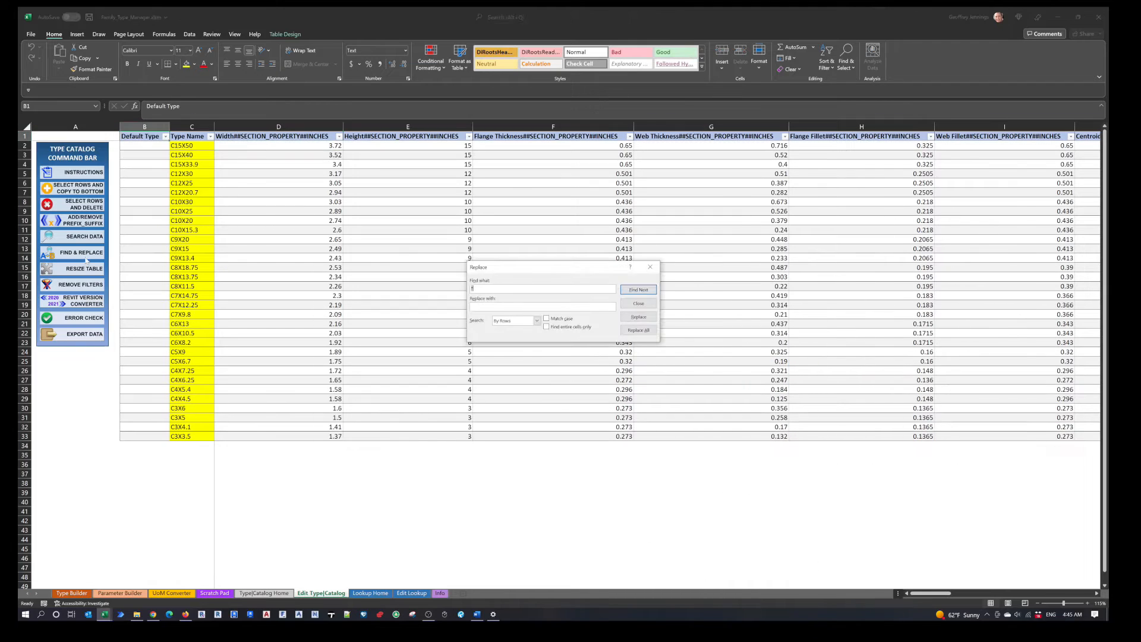
{"action": "left_click", "coordinate": [650, 267]}
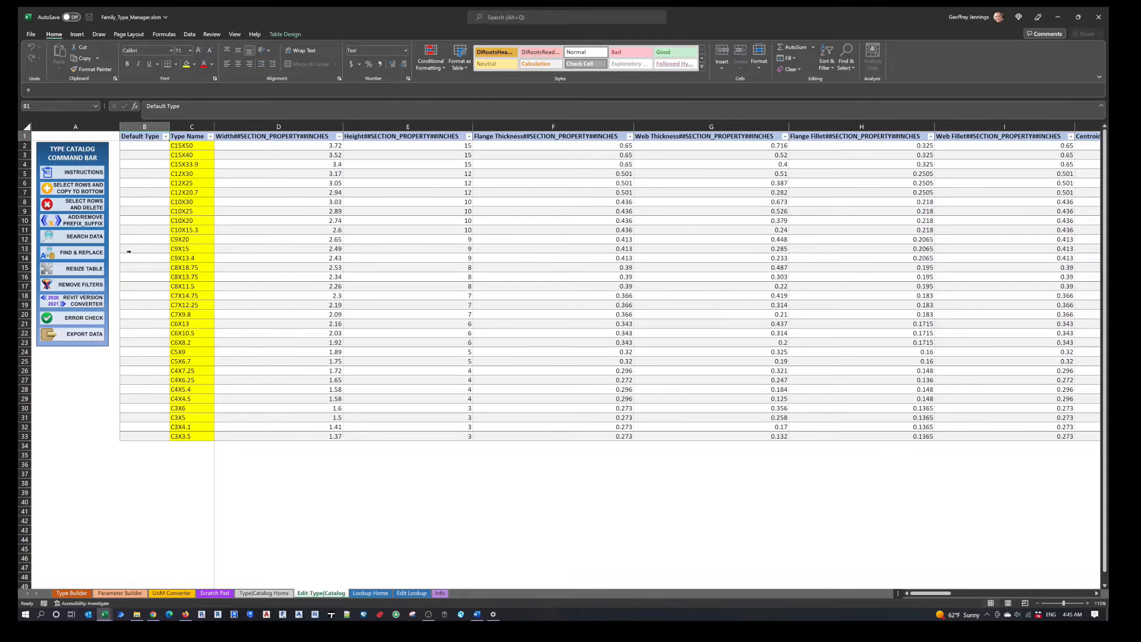
Check the search-order choices in the catalog's find-and-replace tool and close it without replacing anything
{"action": "left_click", "coordinate": [91, 253]}
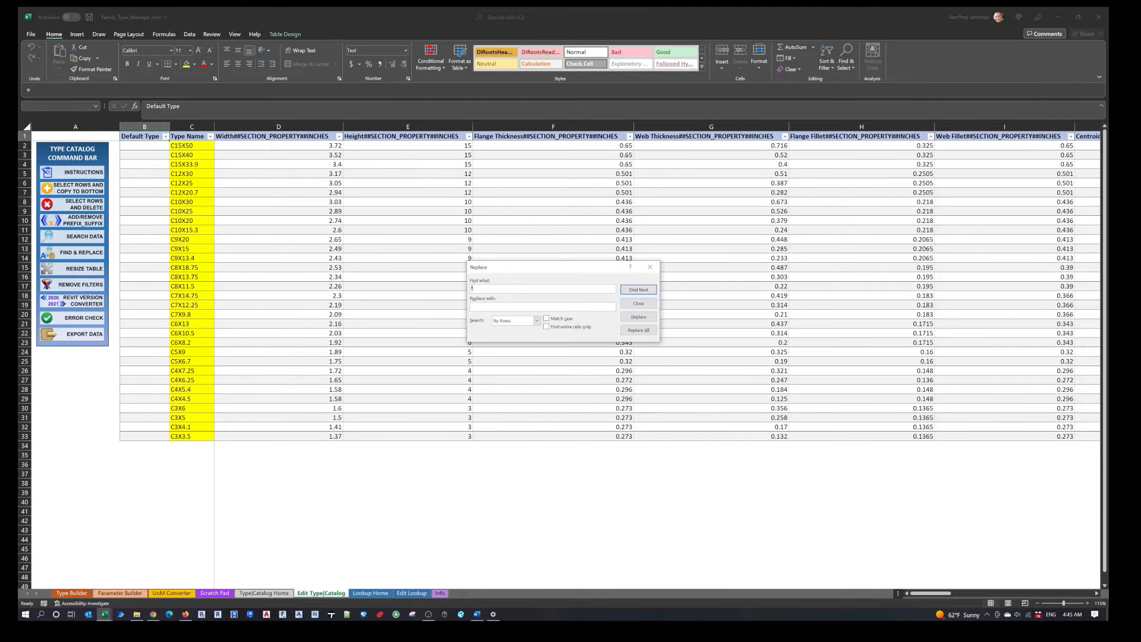
{"action": "left_click", "coordinate": [537, 321]}
{"action": "left_click", "coordinate": [537, 320]}
{"action": "left_click", "coordinate": [650, 266]}
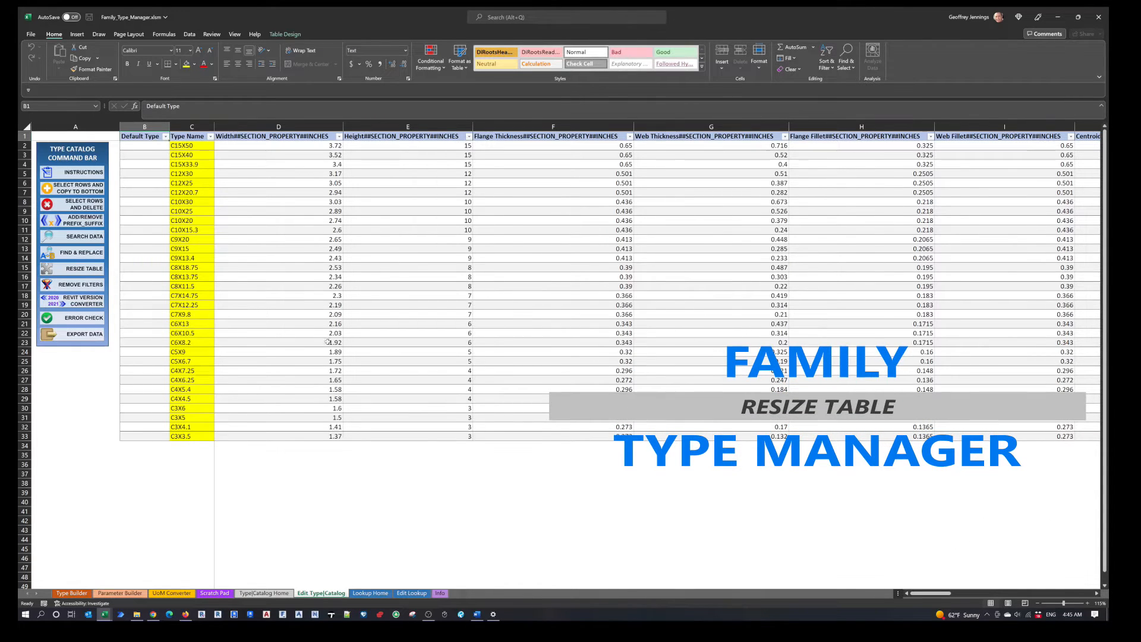
Clear any existing table filters and filter the Type Name column to show only C10X20, C12X20.7 and C15X40
{"action": "left_click", "coordinate": [95, 285]}
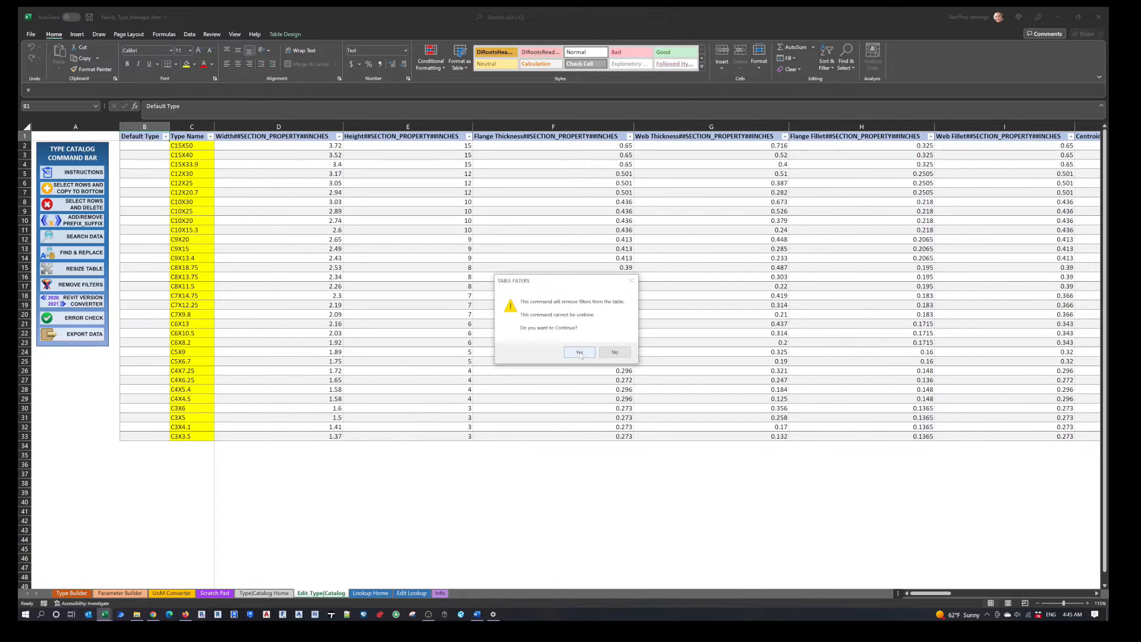
{"action": "left_click", "coordinate": [579, 352]}
{"action": "left_click", "coordinate": [210, 137]}
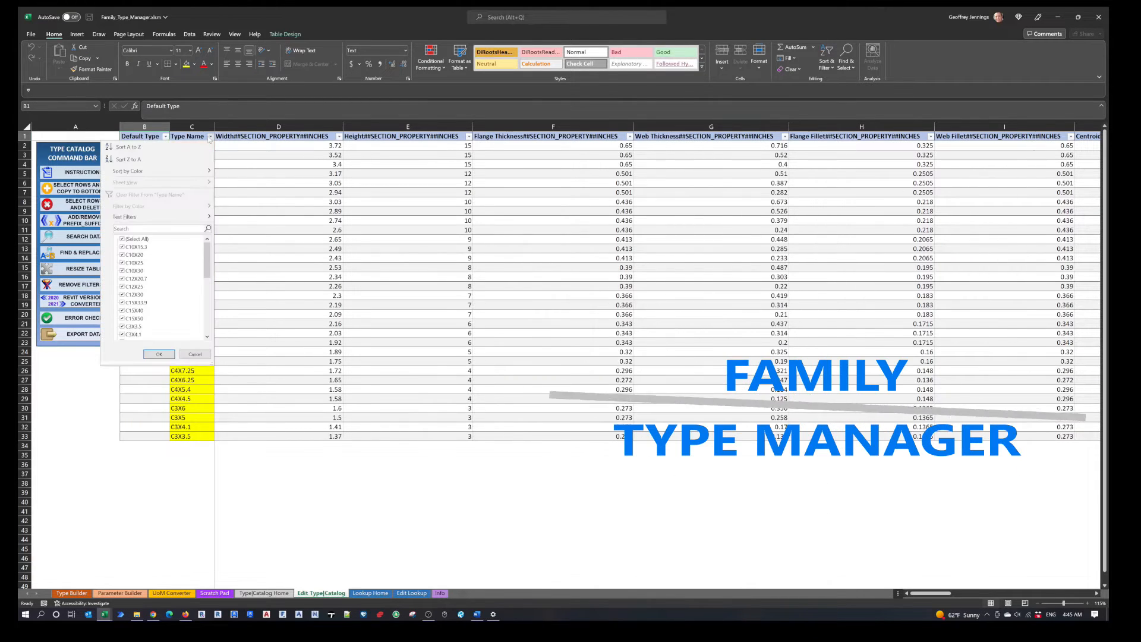
{"action": "left_click", "coordinate": [122, 239]}
{"action": "left_click", "coordinate": [122, 254]}
{"action": "left_click", "coordinate": [122, 278]}
{"action": "left_click", "coordinate": [122, 310]}
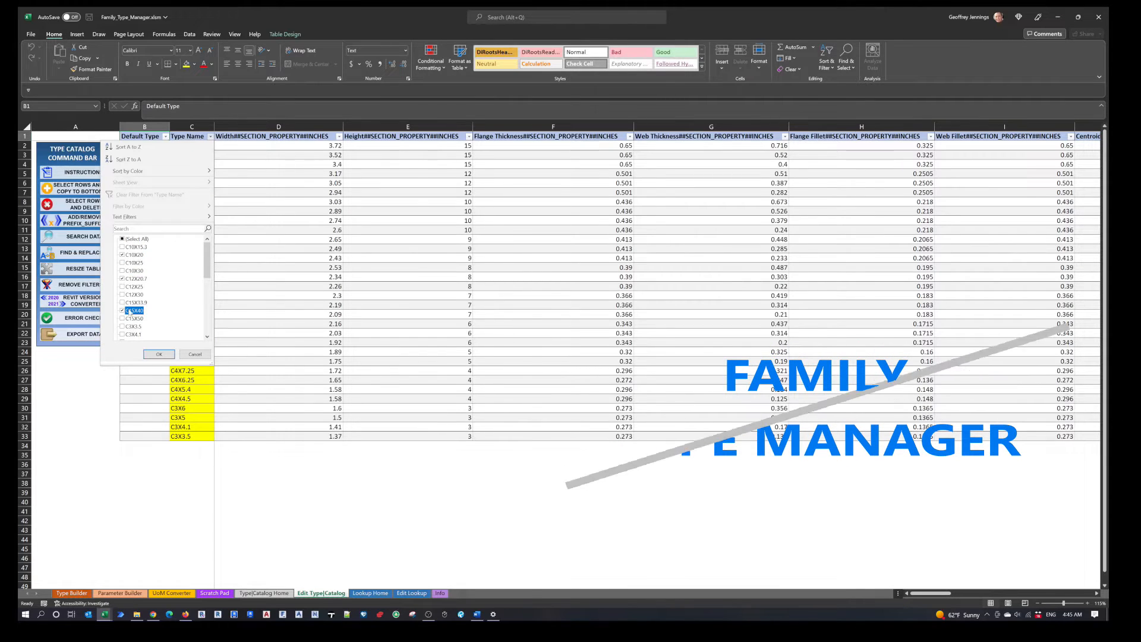
{"action": "left_click", "coordinate": [158, 353]}
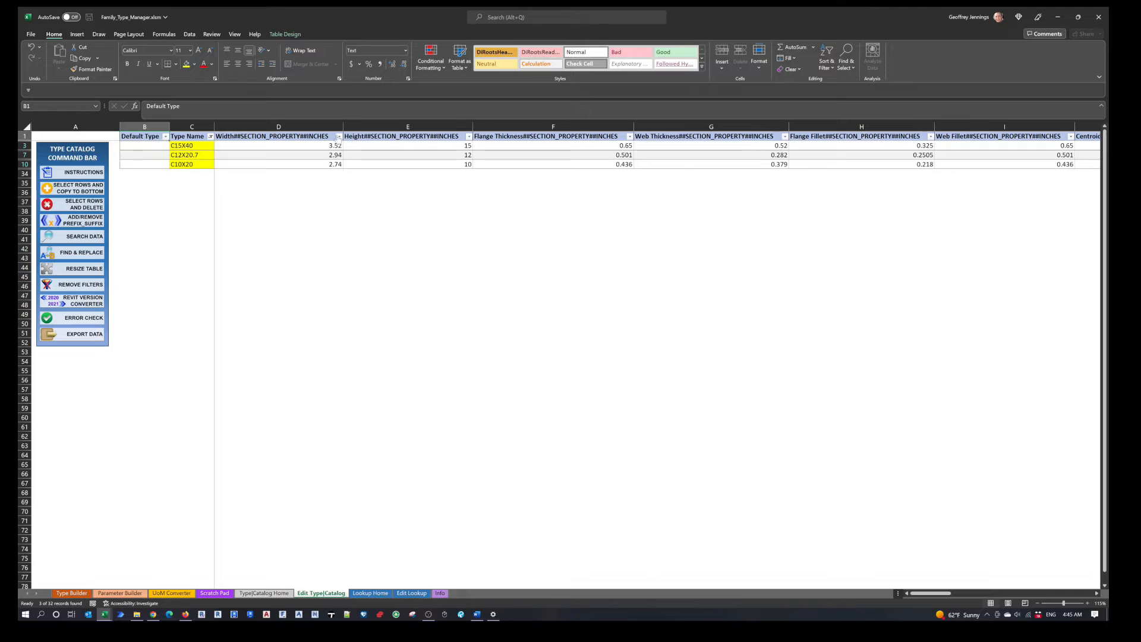
Look at the Width column's filter values without changing them, and remove all filters from the table
{"action": "left_click", "coordinate": [339, 136]}
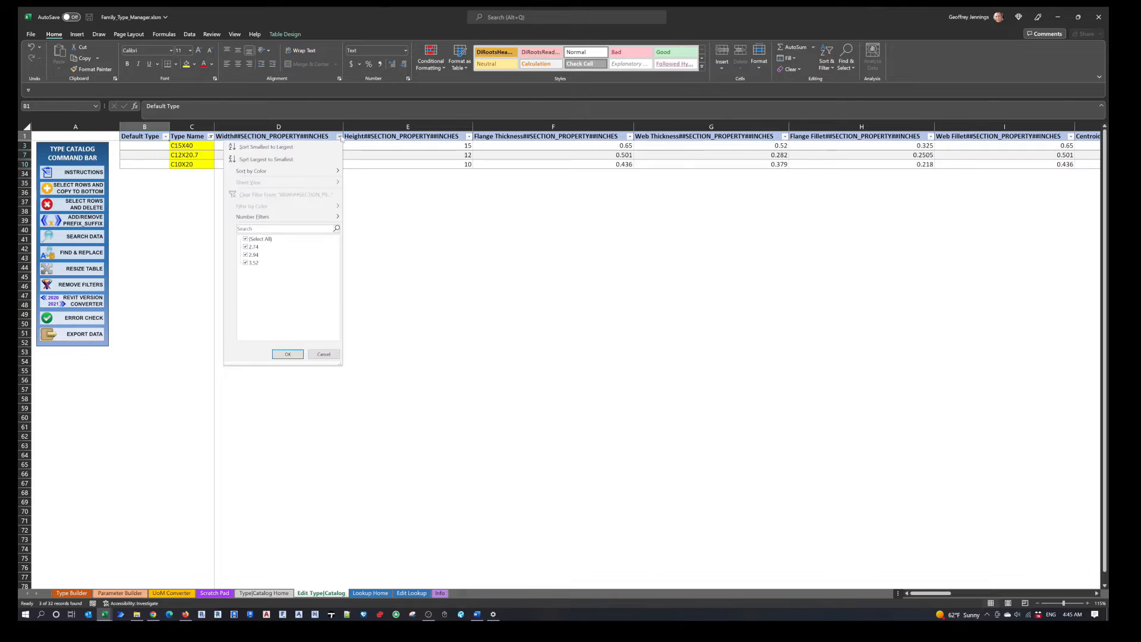
{"action": "left_click", "coordinate": [325, 355]}
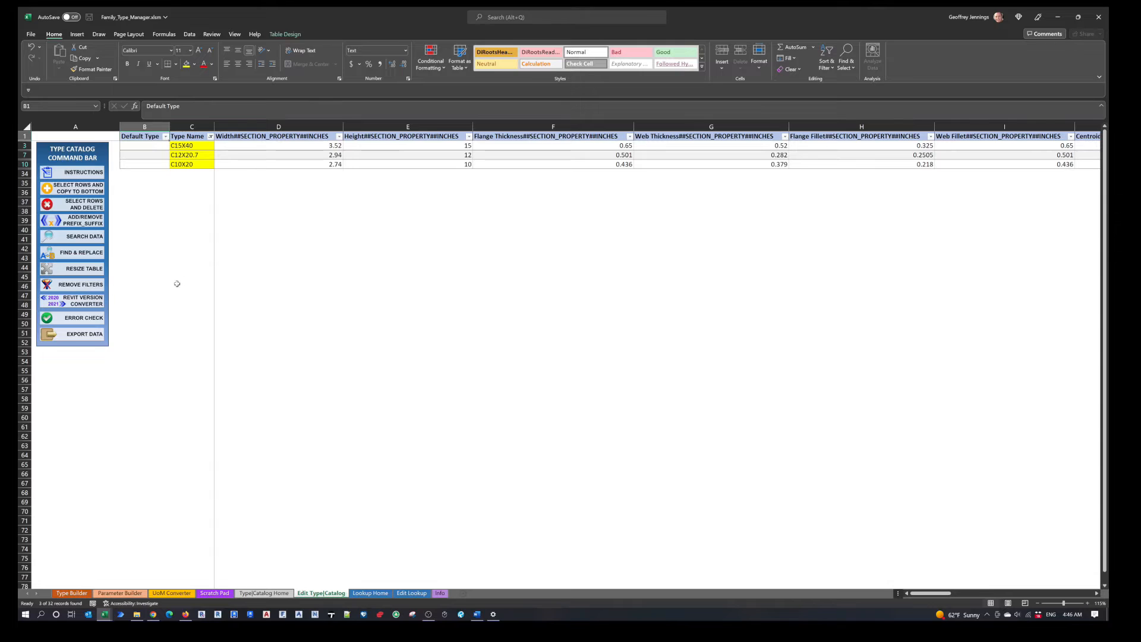
{"action": "left_click", "coordinate": [83, 288]}
{"action": "left_click", "coordinate": [579, 353]}
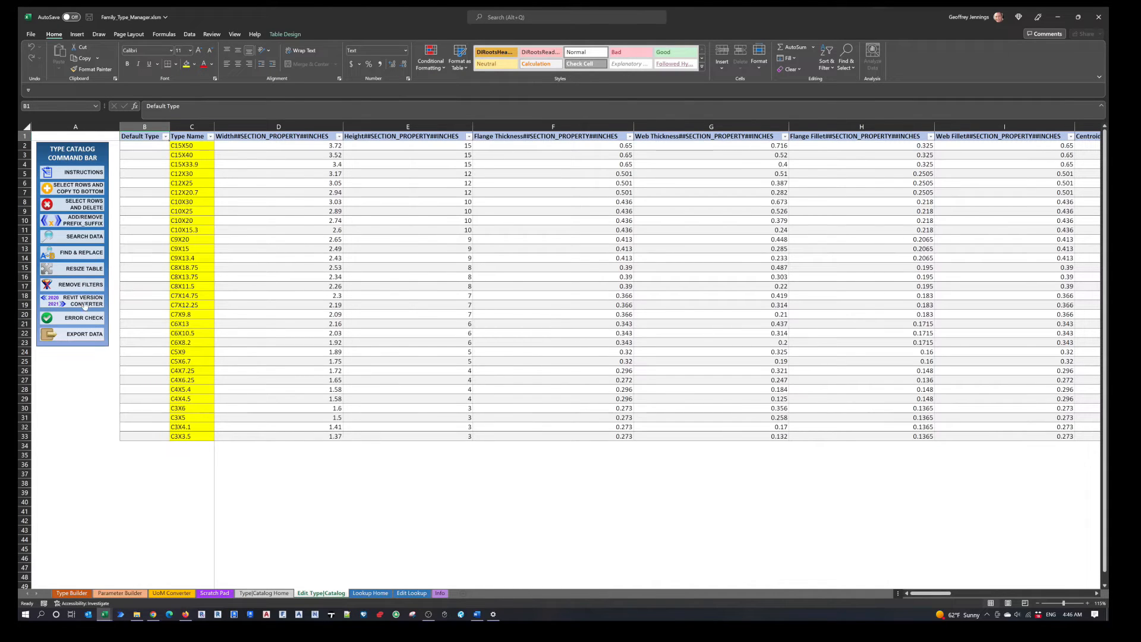
Custom-sort the catalog table by Width, with Web Thickness as the second level, both smallest to largest
{"action": "right_click", "coordinate": [198, 140]}
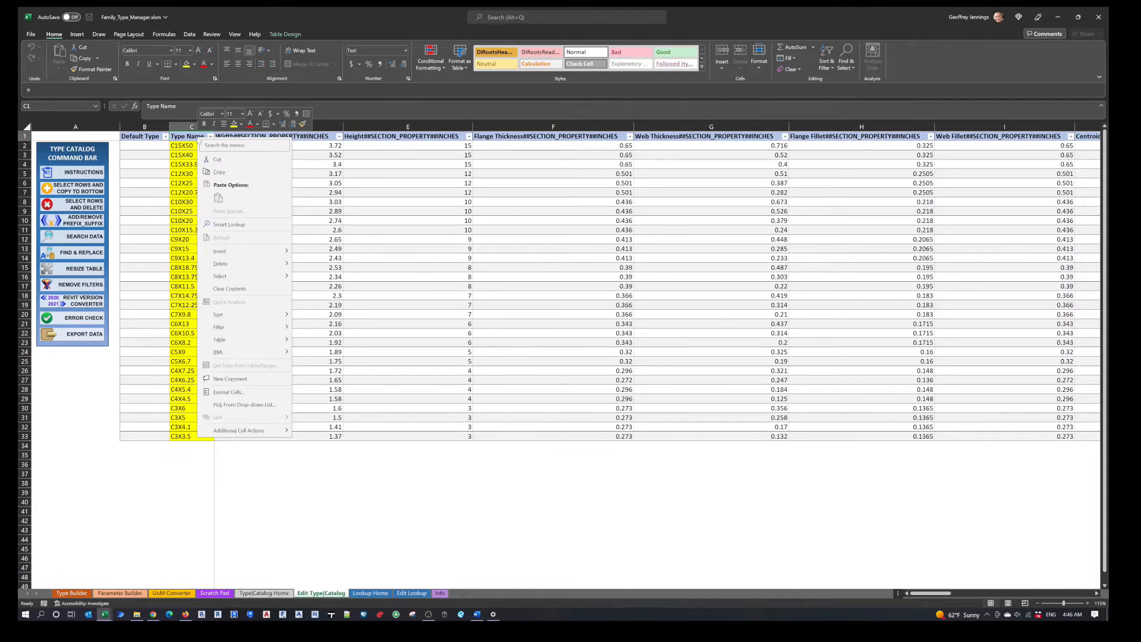
{"action": "mouse_move", "coordinate": [249, 315]}
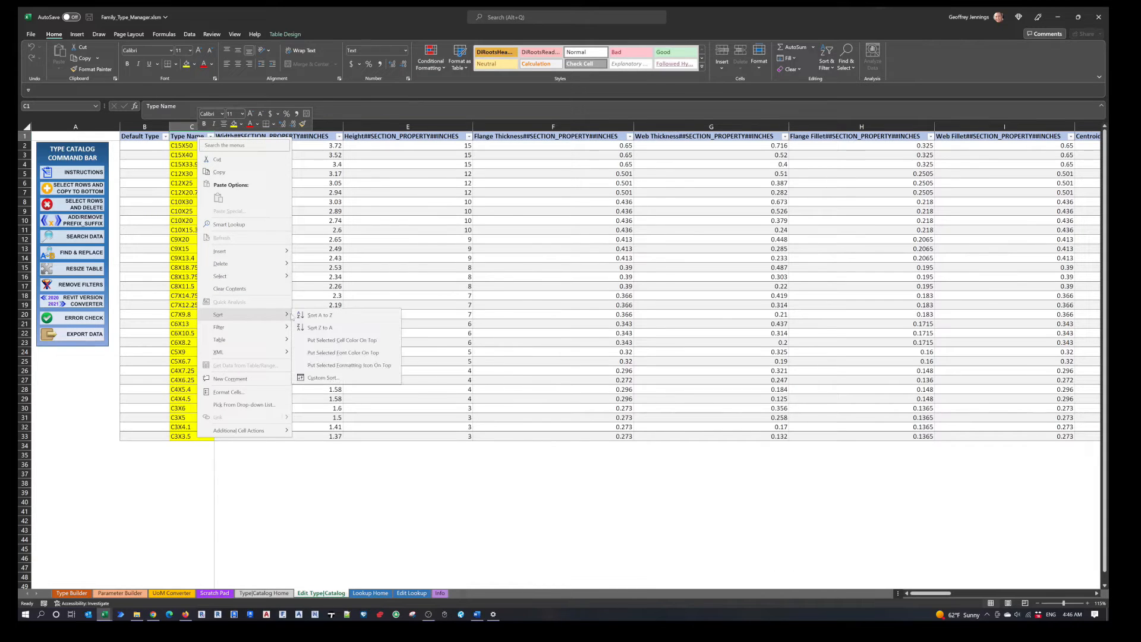
{"action": "left_click", "coordinate": [324, 378]}
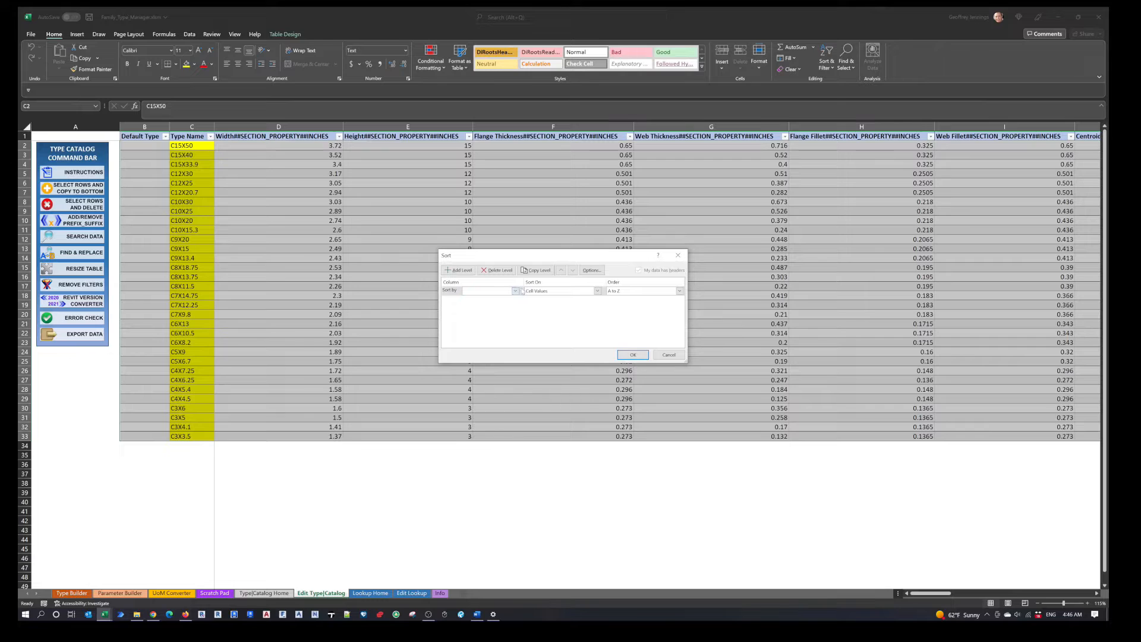
{"action": "left_click", "coordinate": [515, 290]}
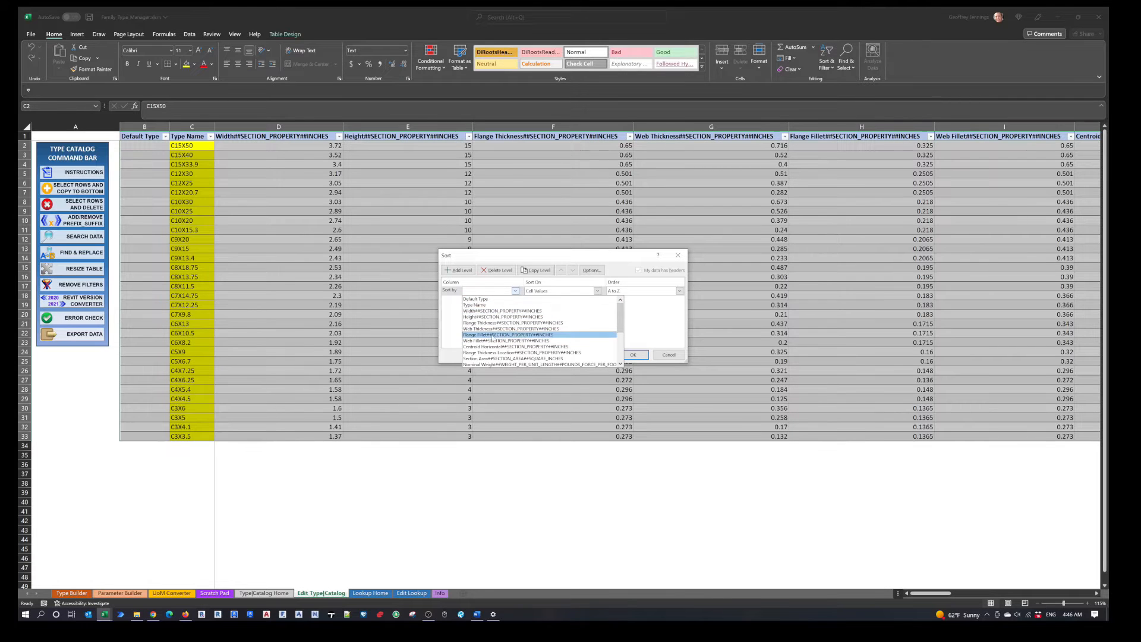
{"action": "left_click", "coordinate": [500, 311]}
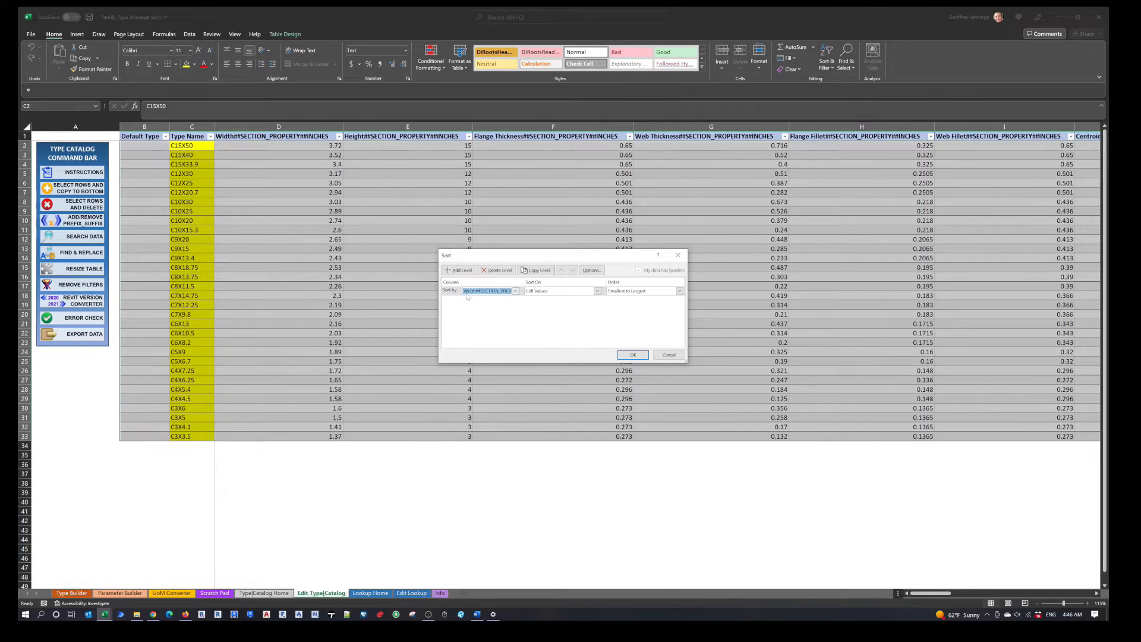
{"action": "left_click", "coordinate": [458, 270]}
{"action": "left_click", "coordinate": [515, 300]}
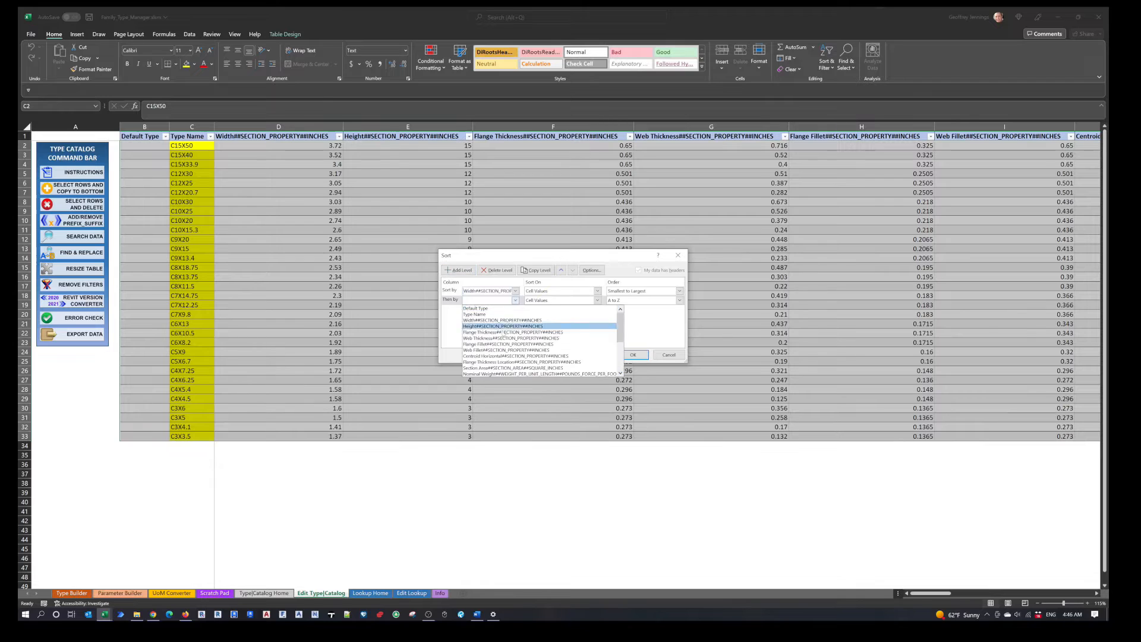
{"action": "left_click", "coordinate": [504, 338]}
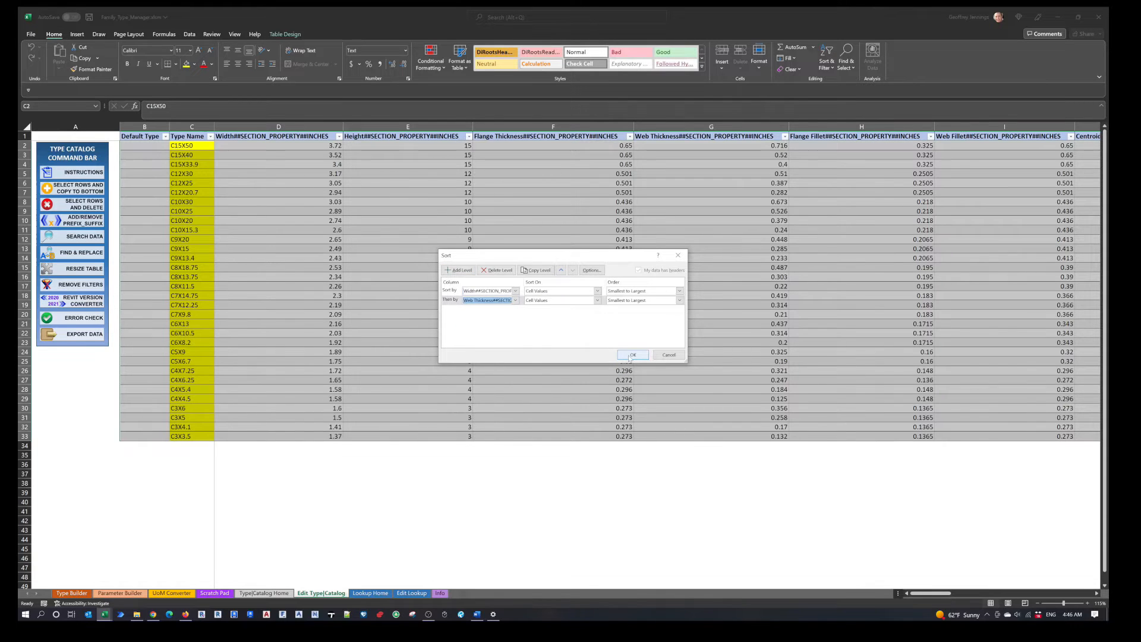
{"action": "left_click", "coordinate": [632, 356]}
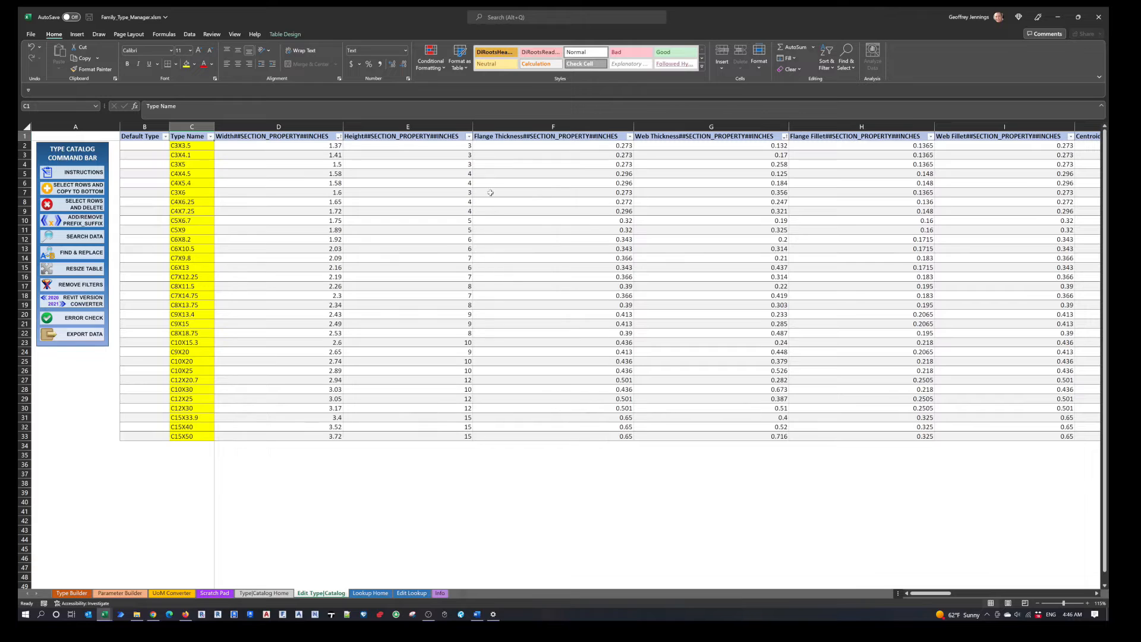
Convert the type catalog's parameter headers for Revit versions 2010-2020
{"action": "left_click", "coordinate": [82, 301]}
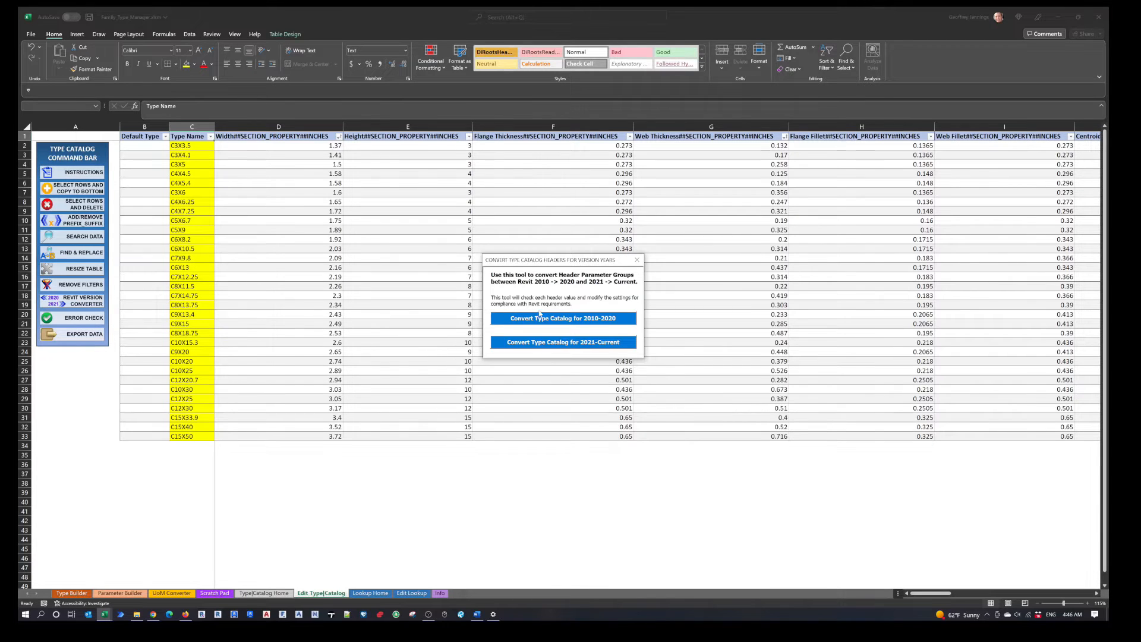
{"action": "left_click", "coordinate": [590, 319]}
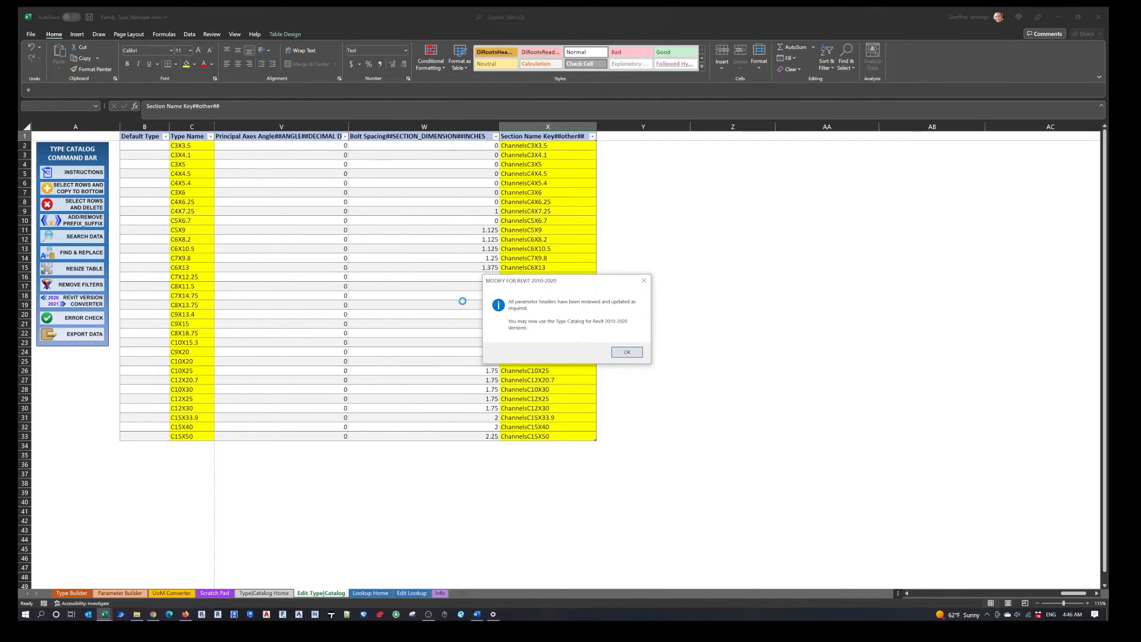
{"action": "left_click", "coordinate": [626, 351]}
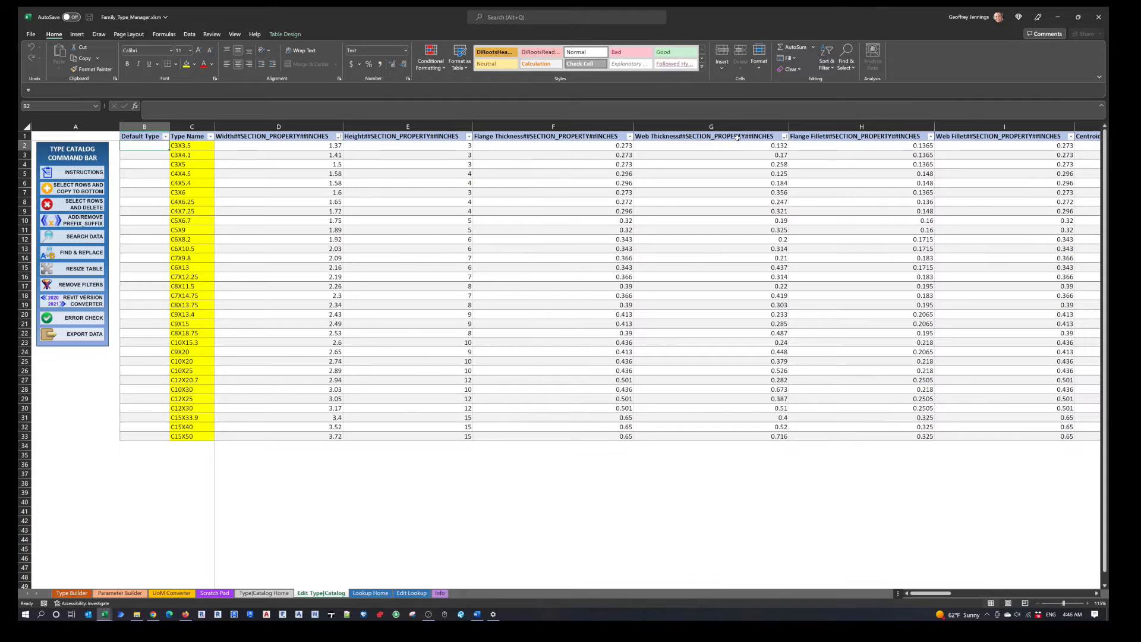
Convert the type catalog's parameter headers for Revit versions 2021-Current
{"action": "left_click", "coordinate": [83, 304]}
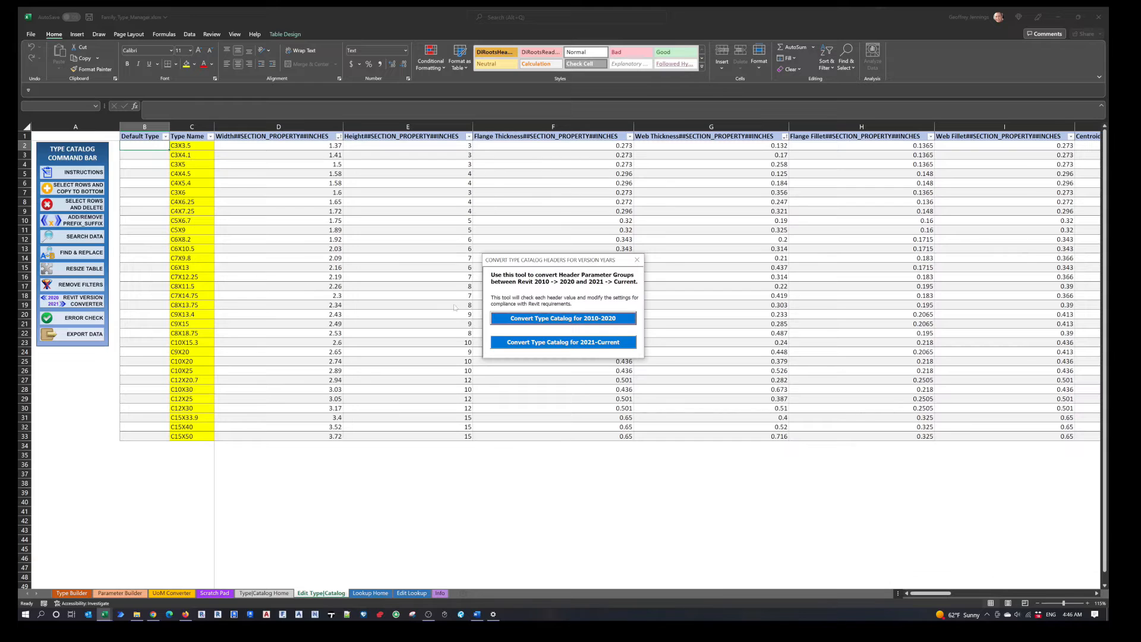
{"action": "left_click", "coordinate": [551, 343]}
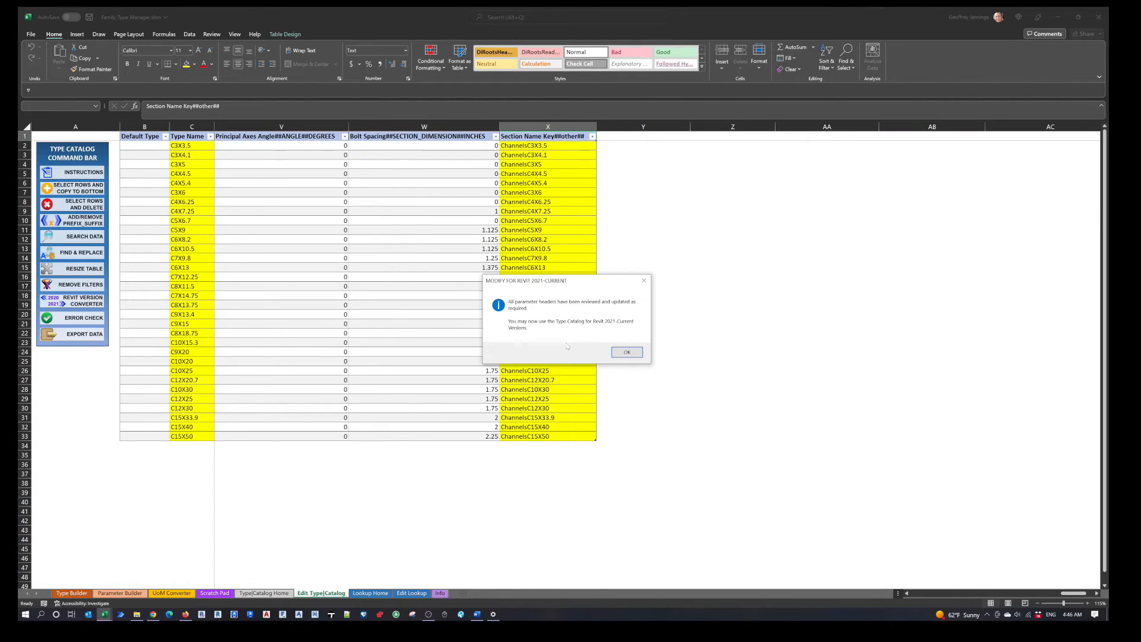
{"action": "left_click", "coordinate": [632, 354]}
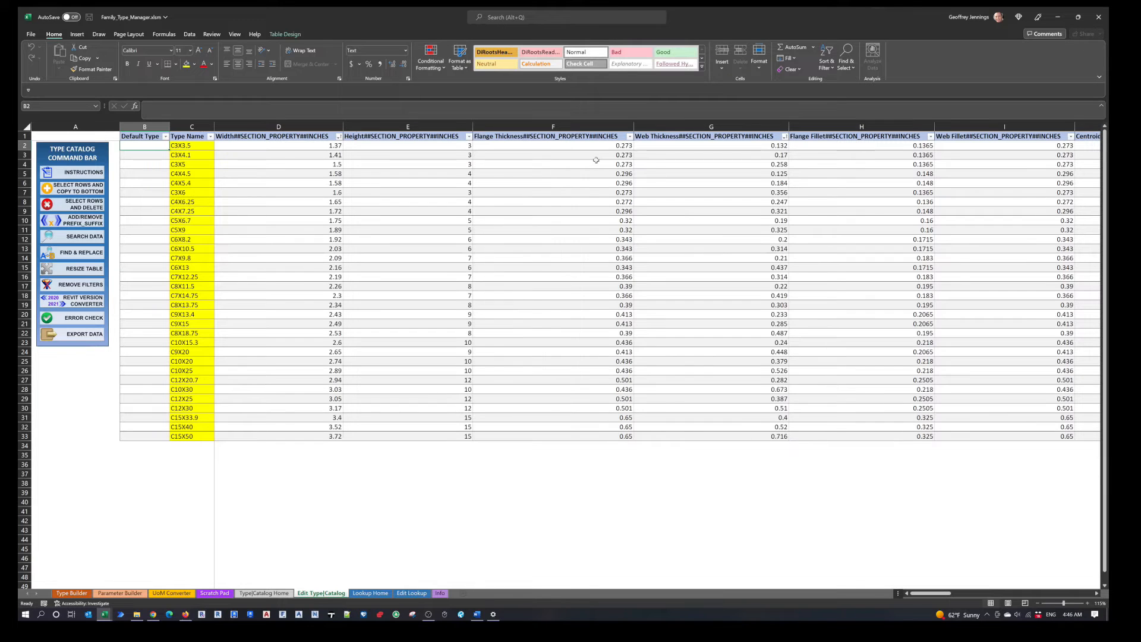
Run the error check for all required conditions on the type catalog and close the checker
{"action": "left_click", "coordinate": [89, 321]}
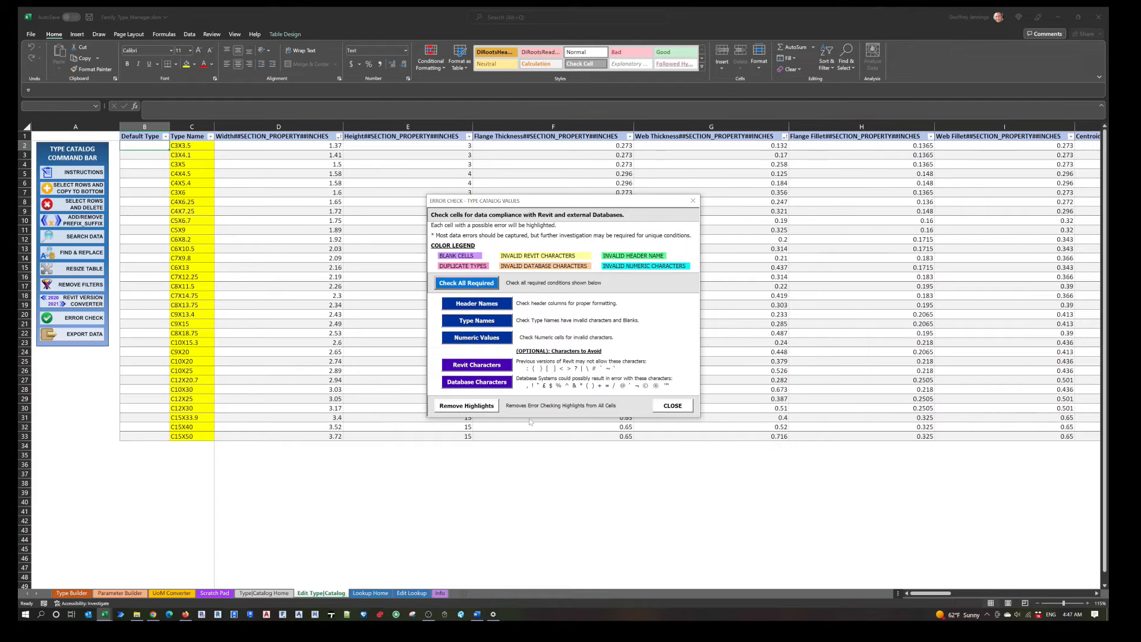
{"action": "left_click", "coordinate": [457, 284]}
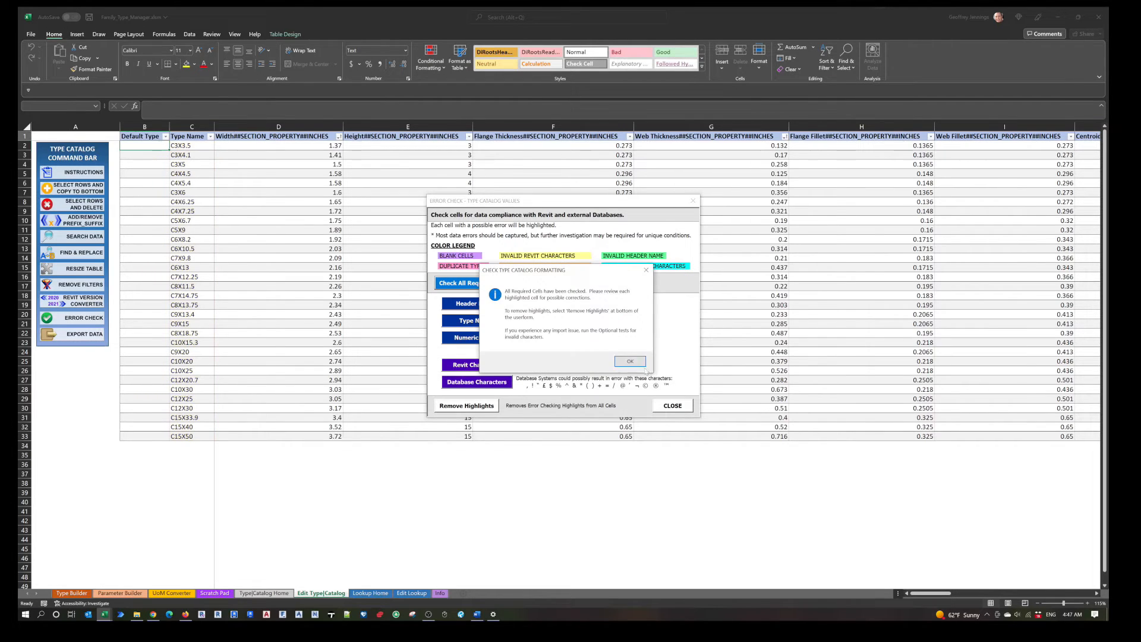
{"action": "left_click", "coordinate": [639, 369]}
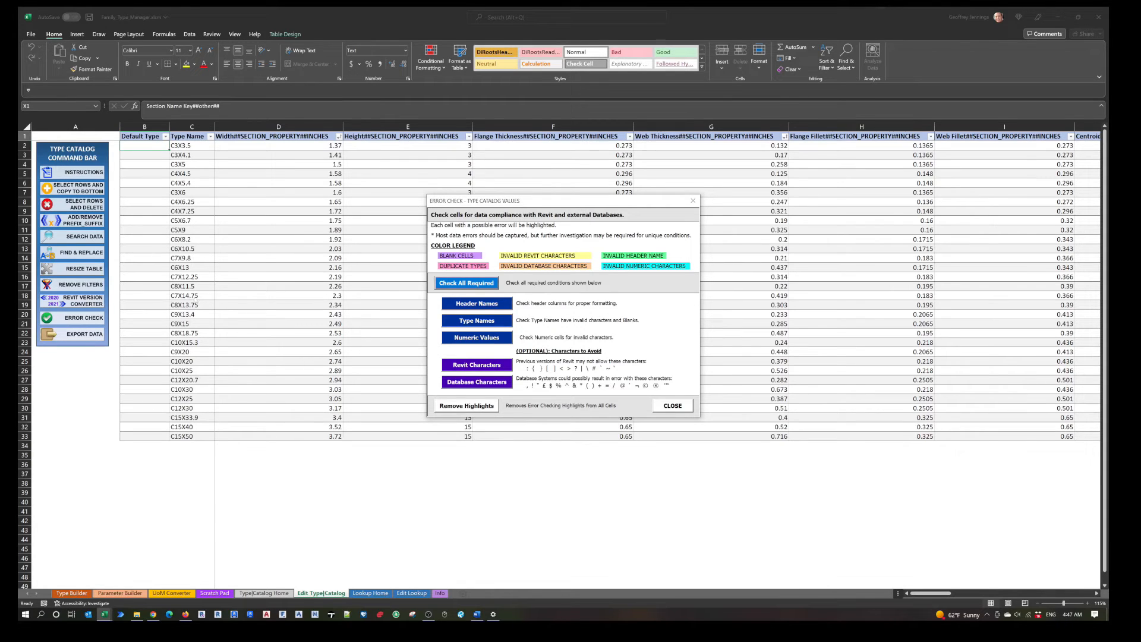
{"action": "left_click", "coordinate": [672, 405]}
Introduce type name errors by clearing C5X9 in row 11 and changing C4X5.4 to C4X5.4]
{"action": "left_click", "coordinate": [178, 231]}
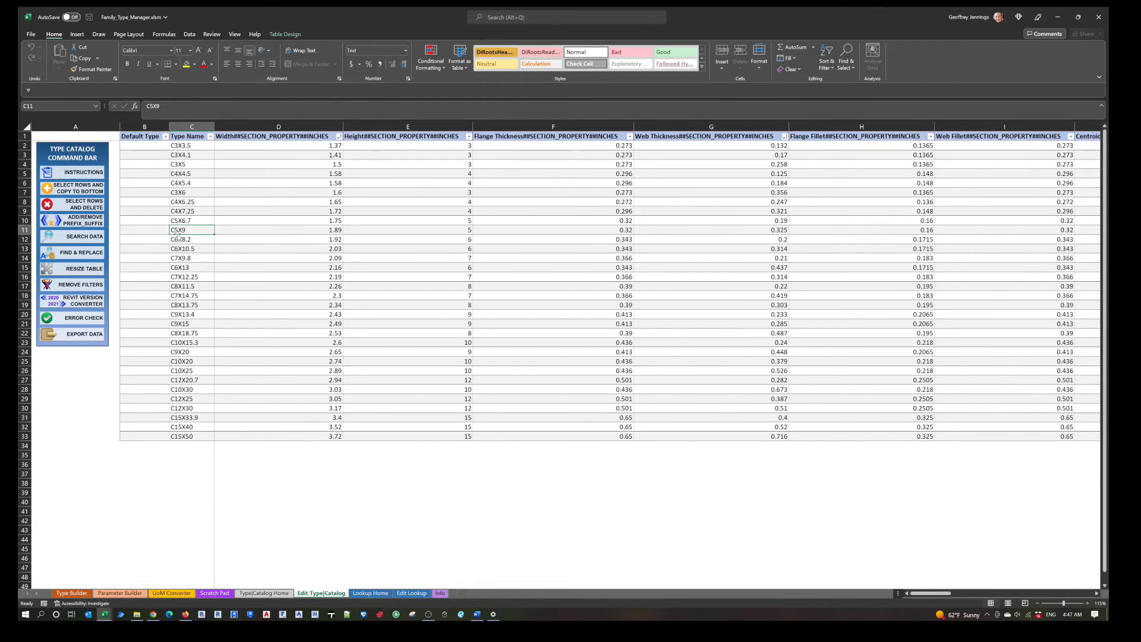
{"action": "key", "text": "Delete"}
{"action": "left_click", "coordinate": [191, 183]}
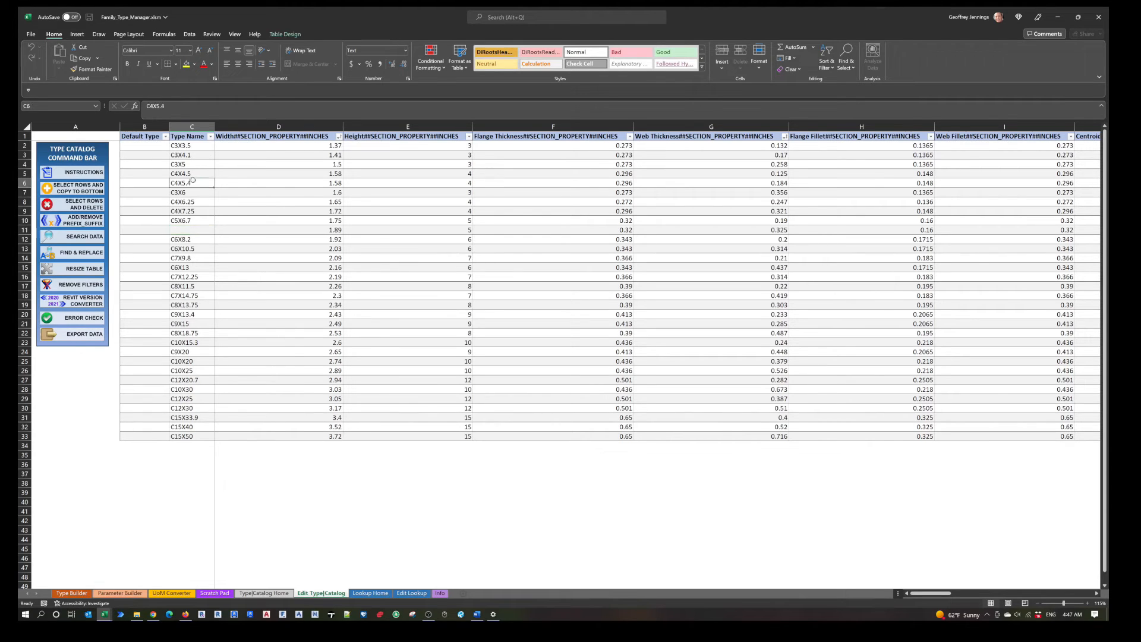
{"action": "key", "text": "F2"}
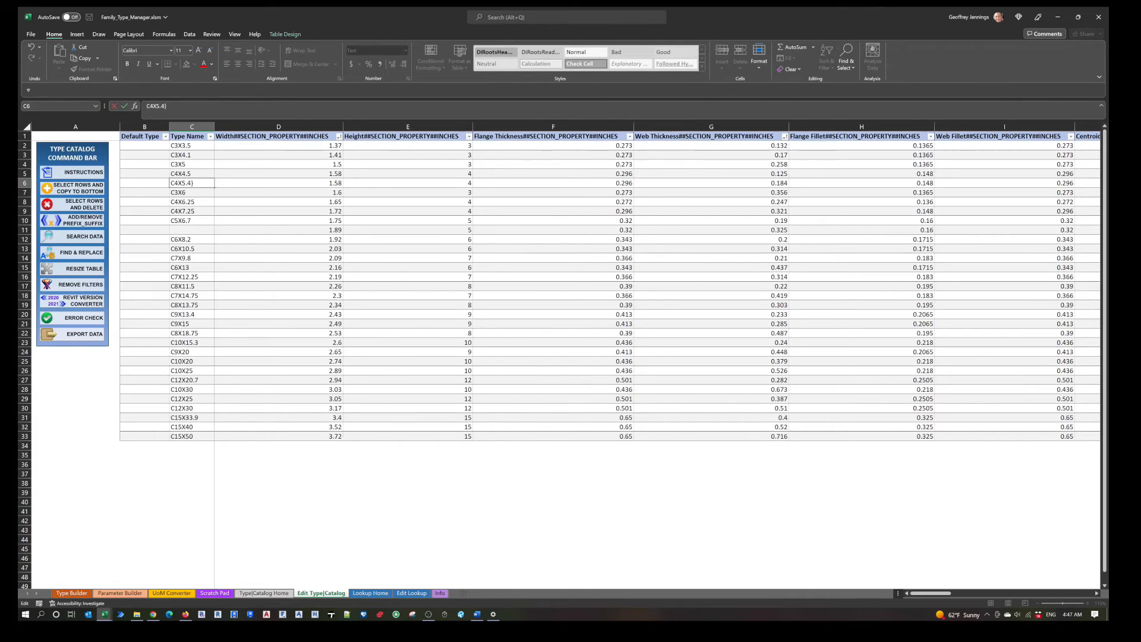
{"action": "key", "text": "Return"}
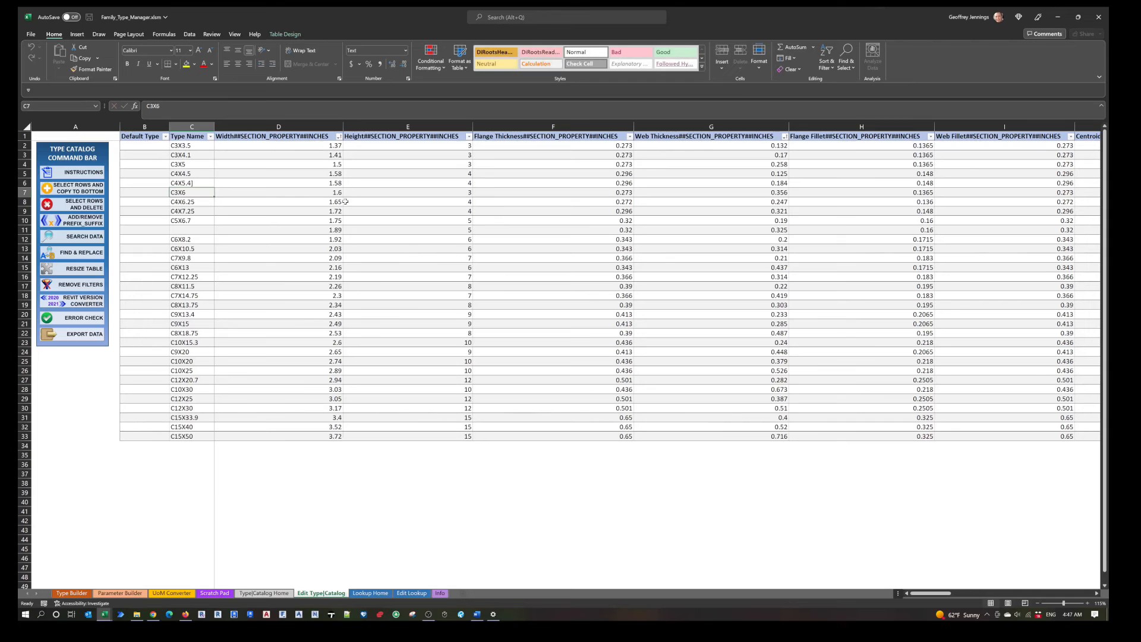
Append a stray # to the Width column header so it reads Width##SECTION_PROPERTY##INCHES#
{"action": "left_click", "coordinate": [323, 136]}
{"action": "key", "text": "F2"}
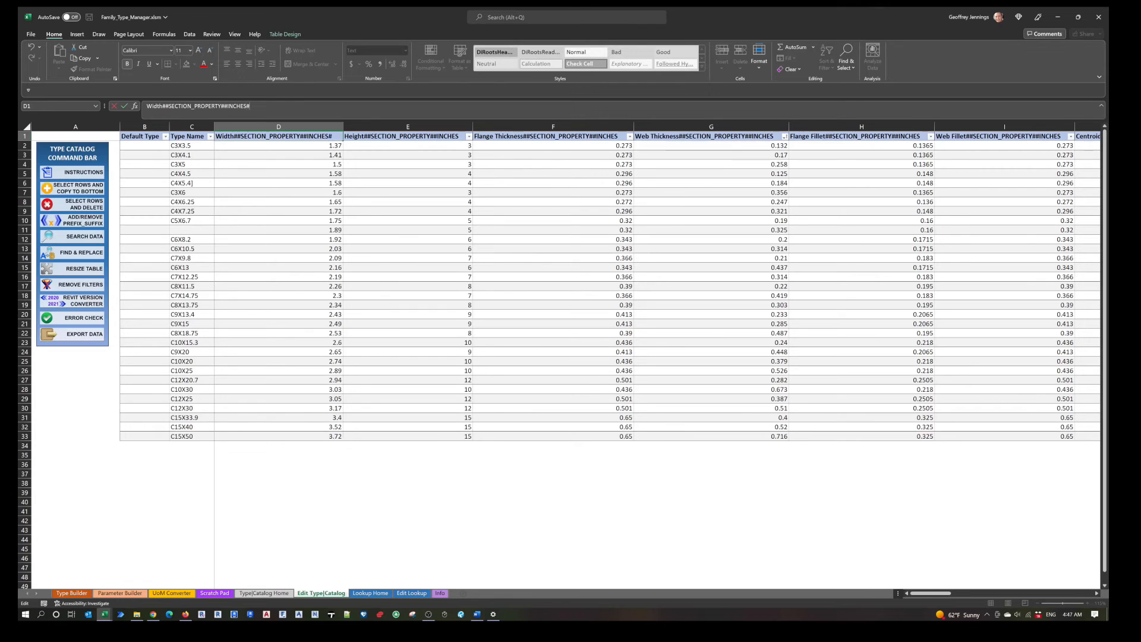
{"action": "type", "text": "#"}
{"action": "key", "text": "Return"}
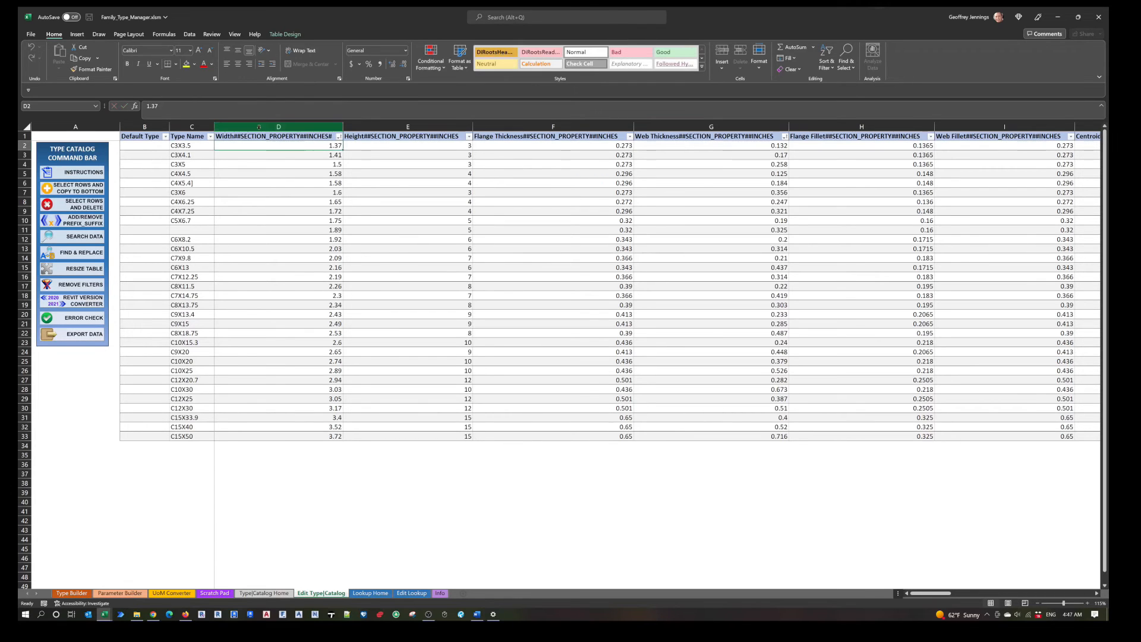
Rerun the check of all required conditions to highlight the deliberately introduced type name and header errors
{"action": "left_click", "coordinate": [85, 318]}
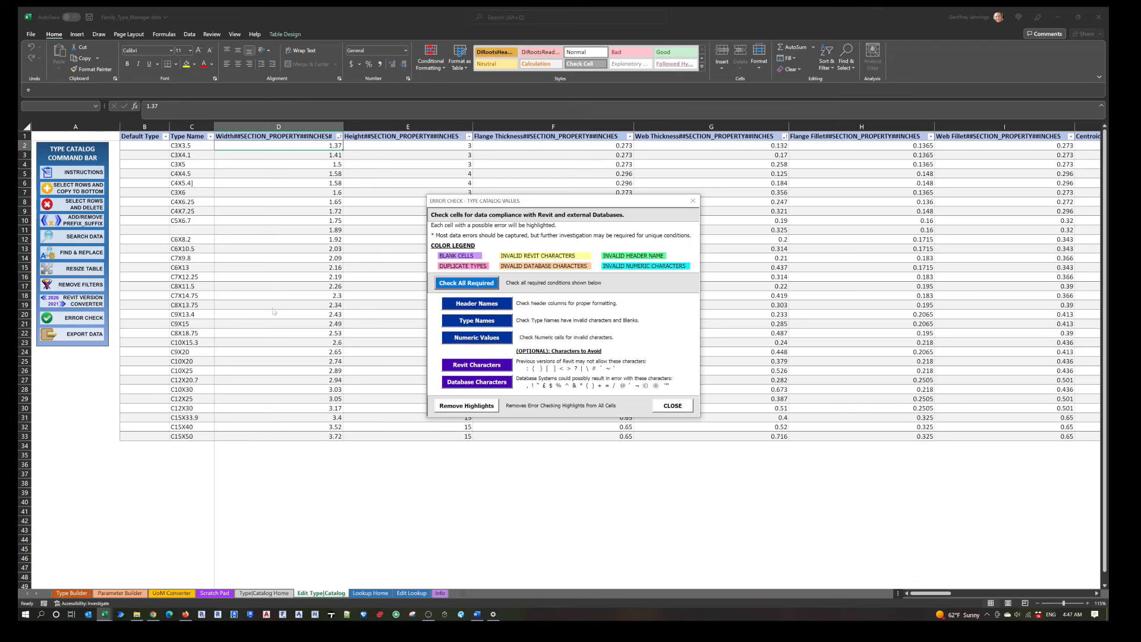
{"action": "left_click", "coordinate": [471, 284]}
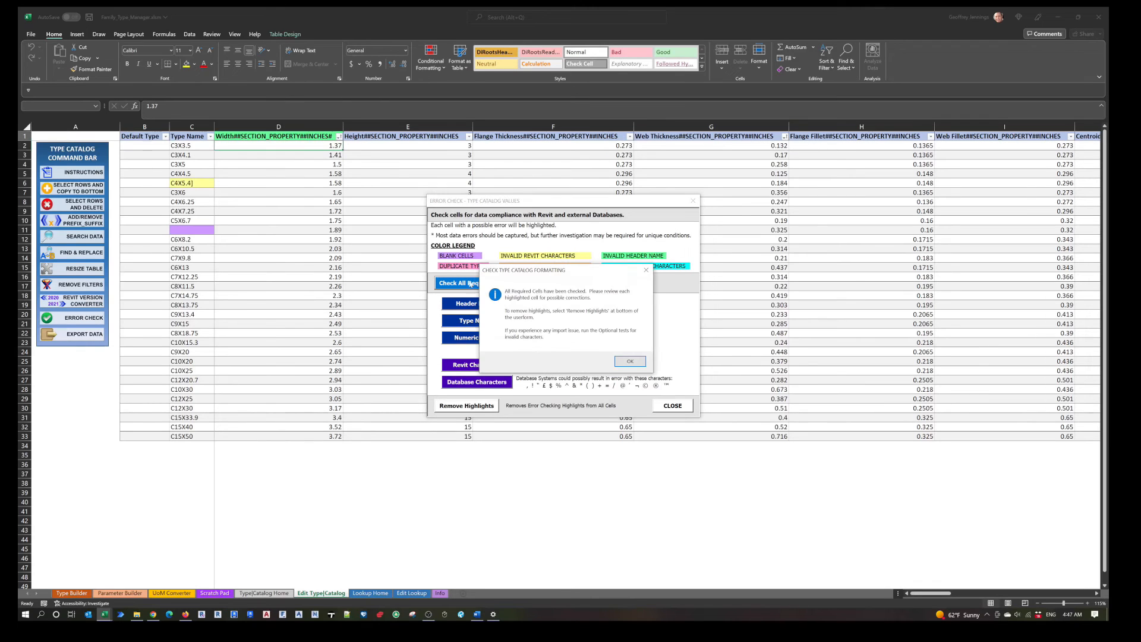
{"action": "left_click", "coordinate": [629, 360]}
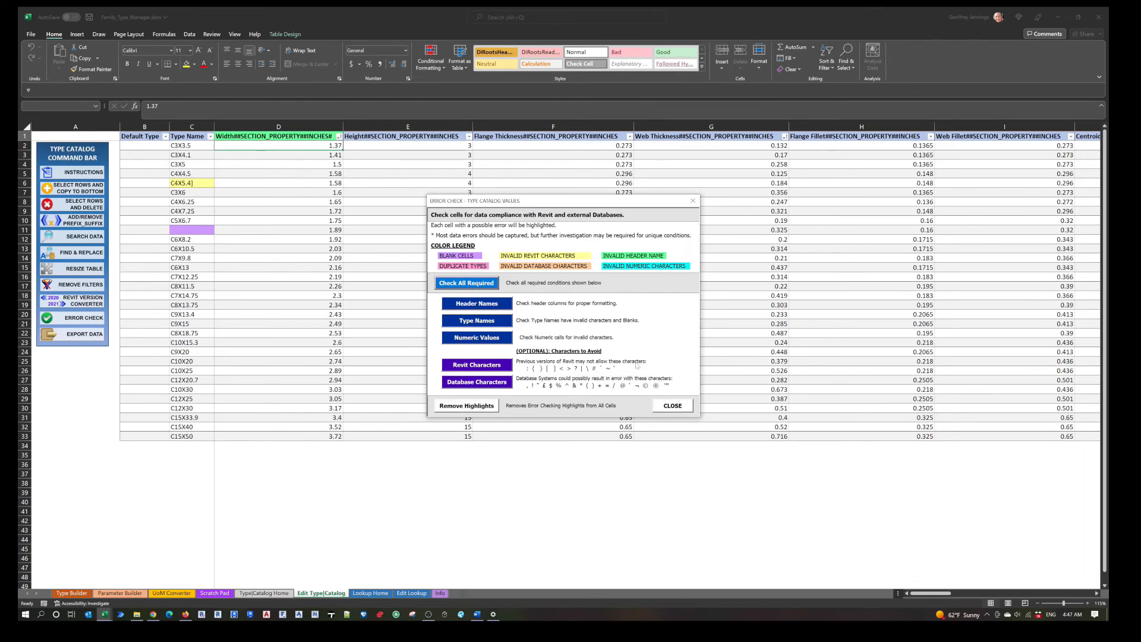
Close the error checker and correct the type name in row 6 to C4X5.4
{"action": "left_click", "coordinate": [679, 405]}
{"action": "left_click", "coordinate": [201, 183]}
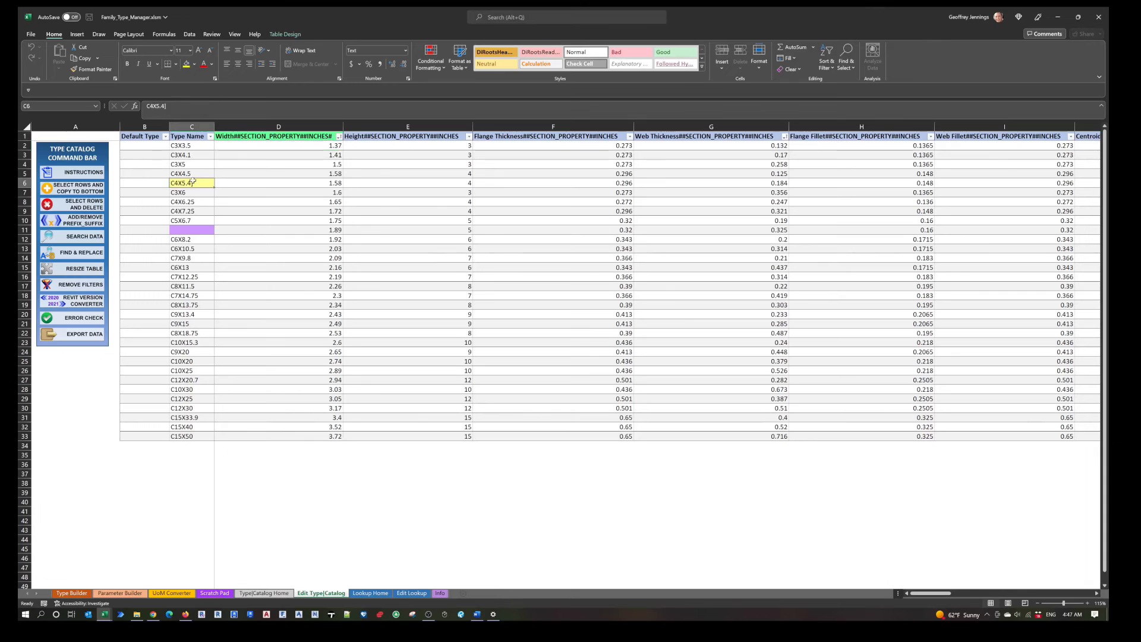
{"action": "left_click", "coordinate": [167, 107]}
{"action": "key", "text": "BackSpace"}
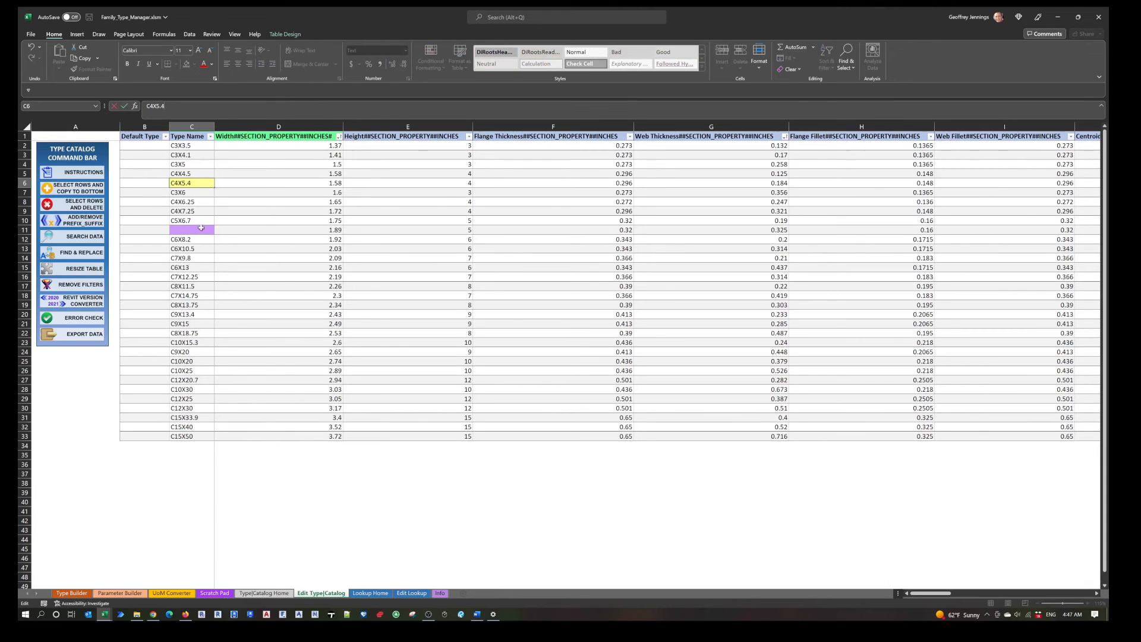
Fill the blank type name in row 11 with C5X9 and correct the Width column header to Width##SECTION_PROPERTY##INCHES
{"action": "left_click", "coordinate": [202, 228]}
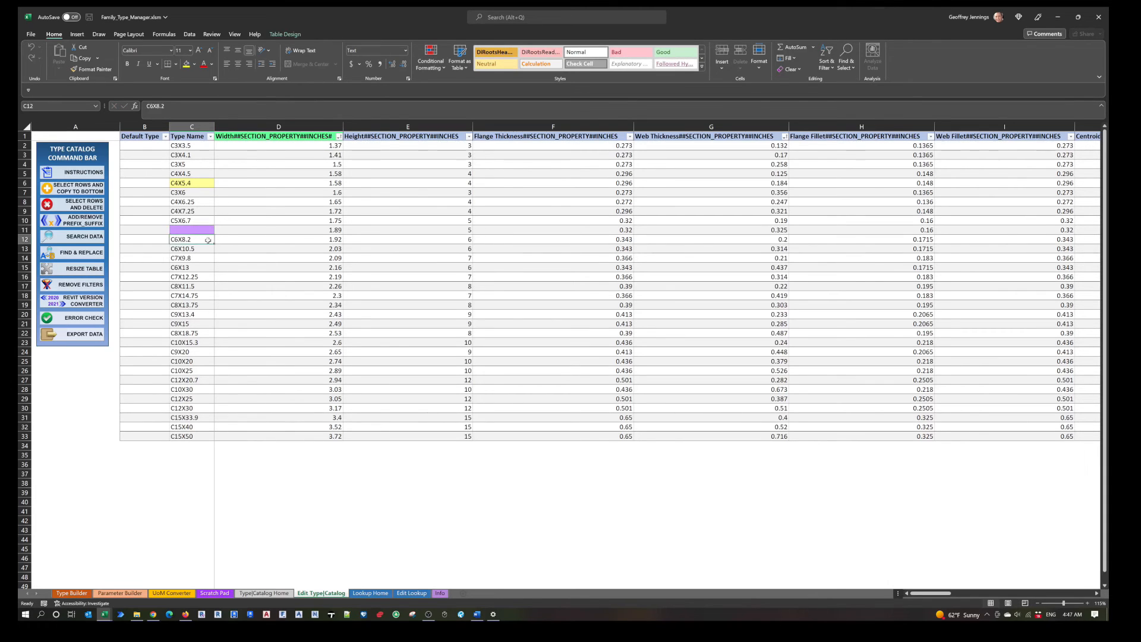
{"action": "left_click", "coordinate": [199, 220]}
{"action": "left_click_drag", "start_coordinate": [214, 226], "coordinate": [213, 234]}
{"action": "left_click", "coordinate": [205, 230]}
{"action": "left_click_drag", "start_coordinate": [155, 106], "coordinate": [165, 105]}
{"action": "type", "text": "9"}
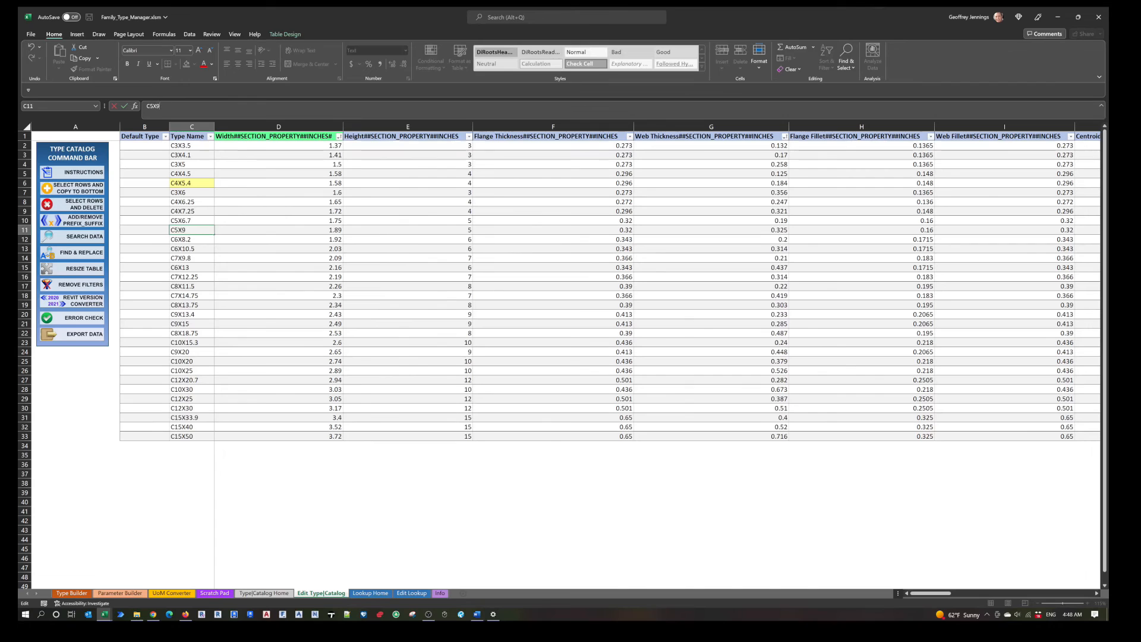
{"action": "left_click", "coordinate": [318, 136]}
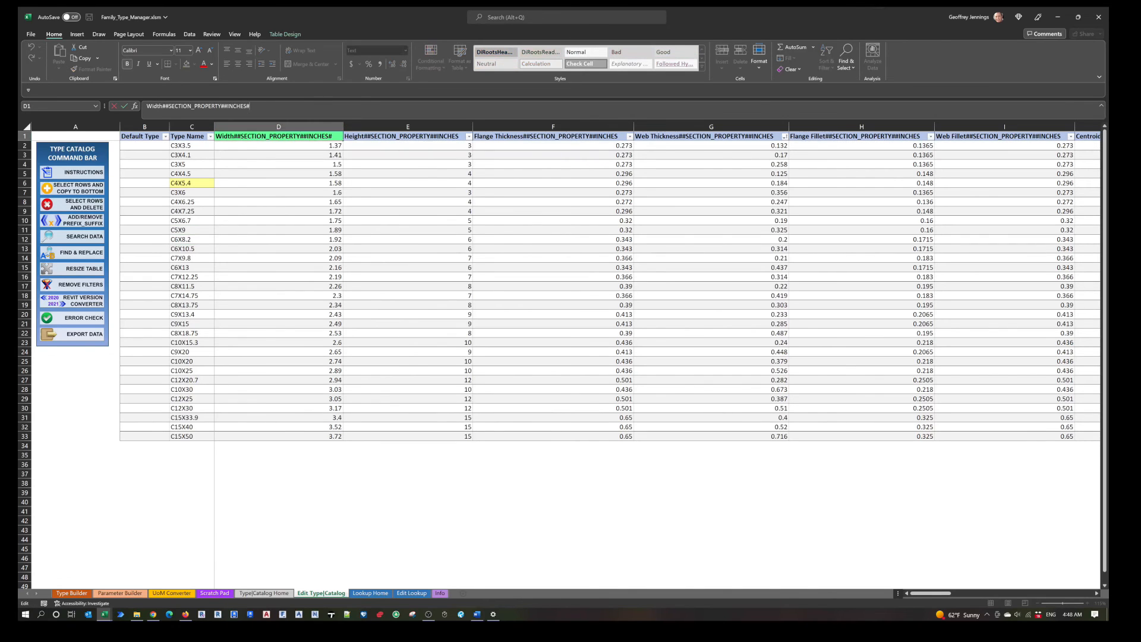
{"action": "key", "text": "Return"}
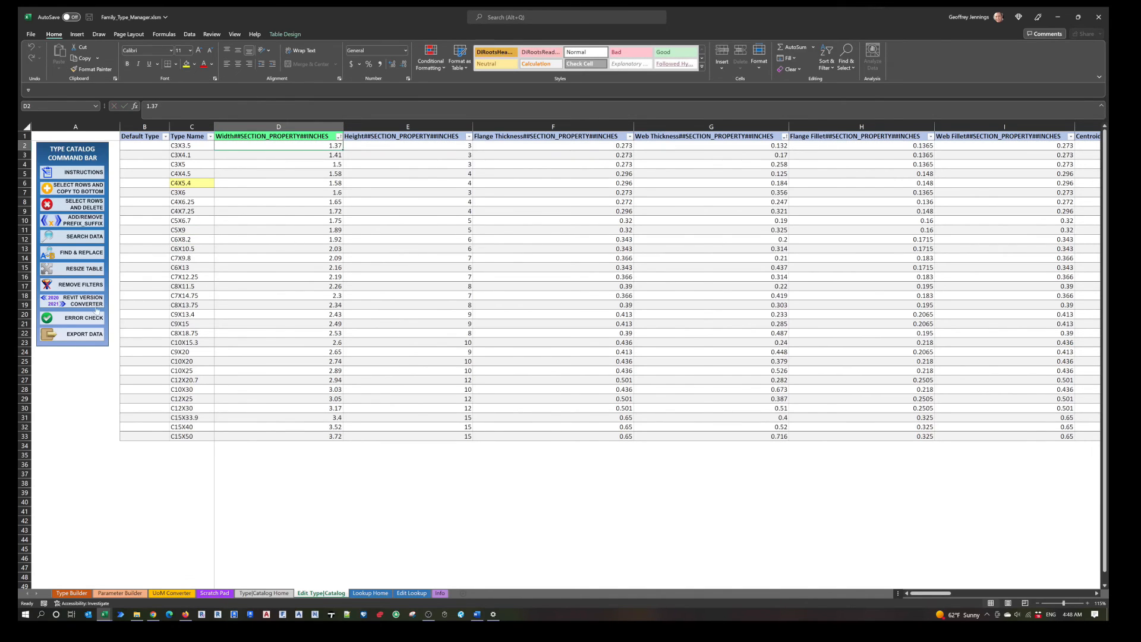
Rerun the error check for all required conditions on the corrected catalog and close the checker
{"action": "left_click", "coordinate": [89, 319]}
{"action": "left_click", "coordinate": [480, 283]}
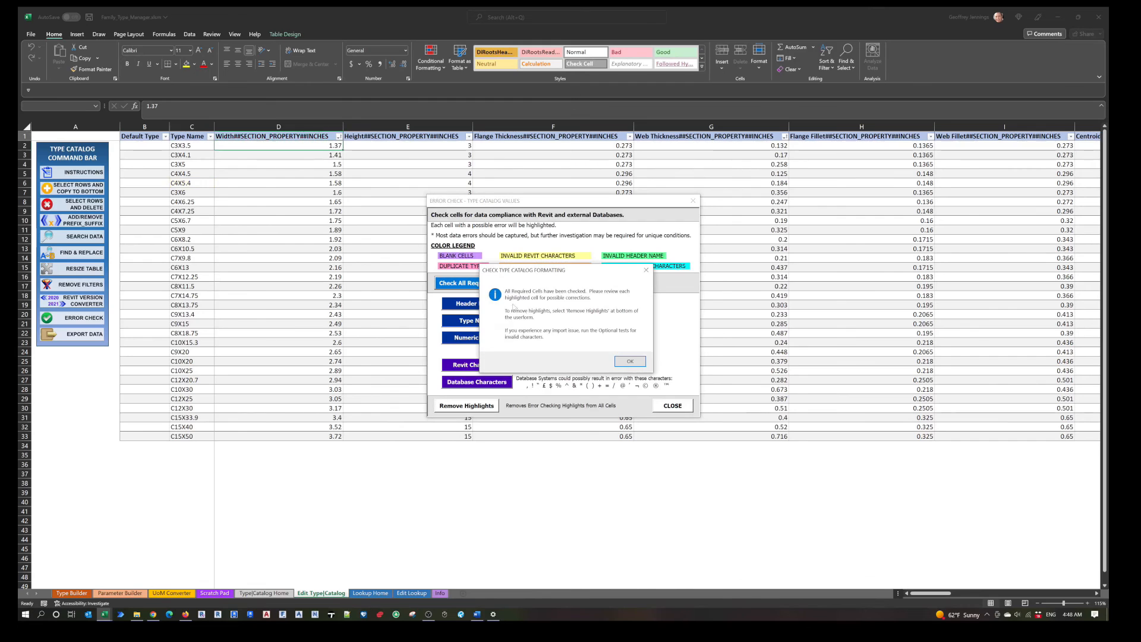
{"action": "key", "text": "Return"}
{"action": "left_click", "coordinate": [672, 405]}
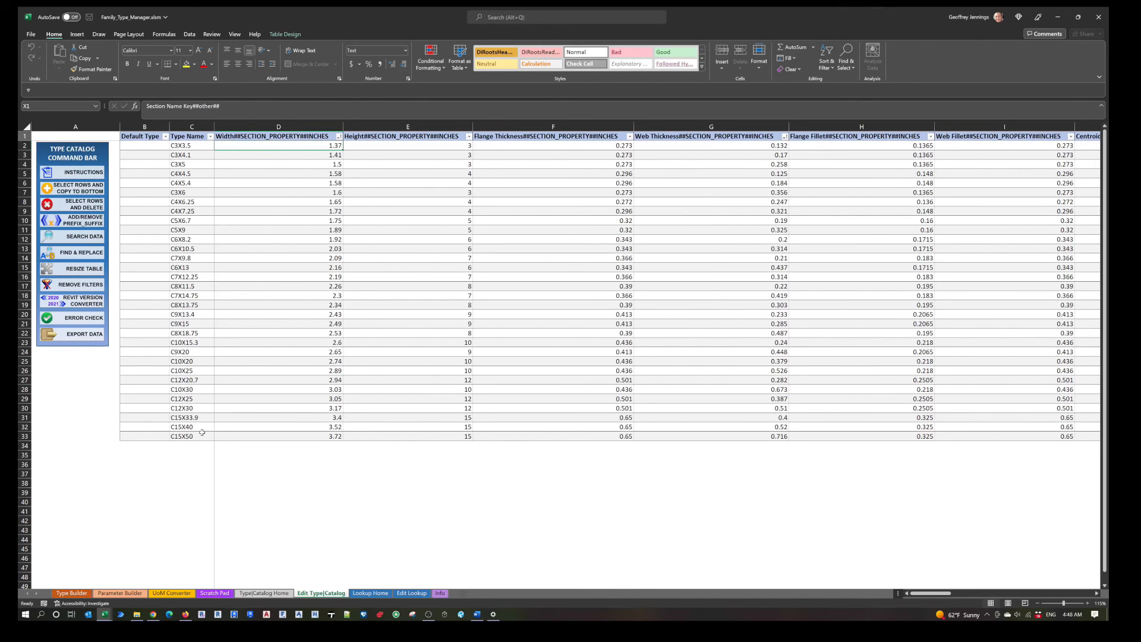
Leave the catalog editor for the export page and start exporting the type catalog as a TXT file
{"action": "left_click", "coordinate": [87, 334]}
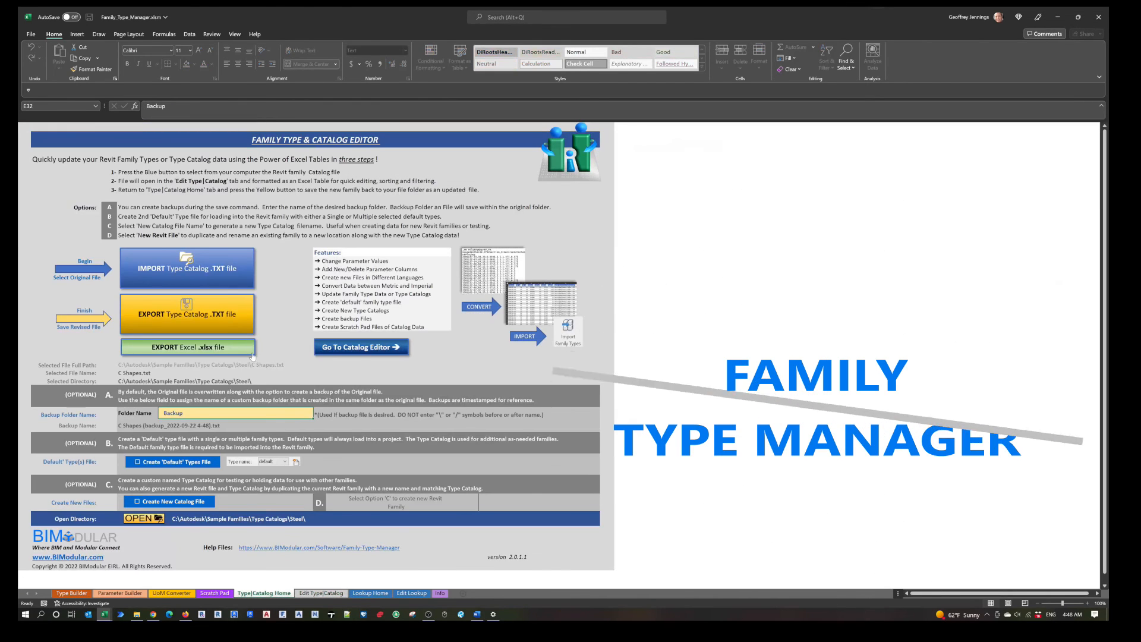
{"action": "left_click", "coordinate": [179, 324]}
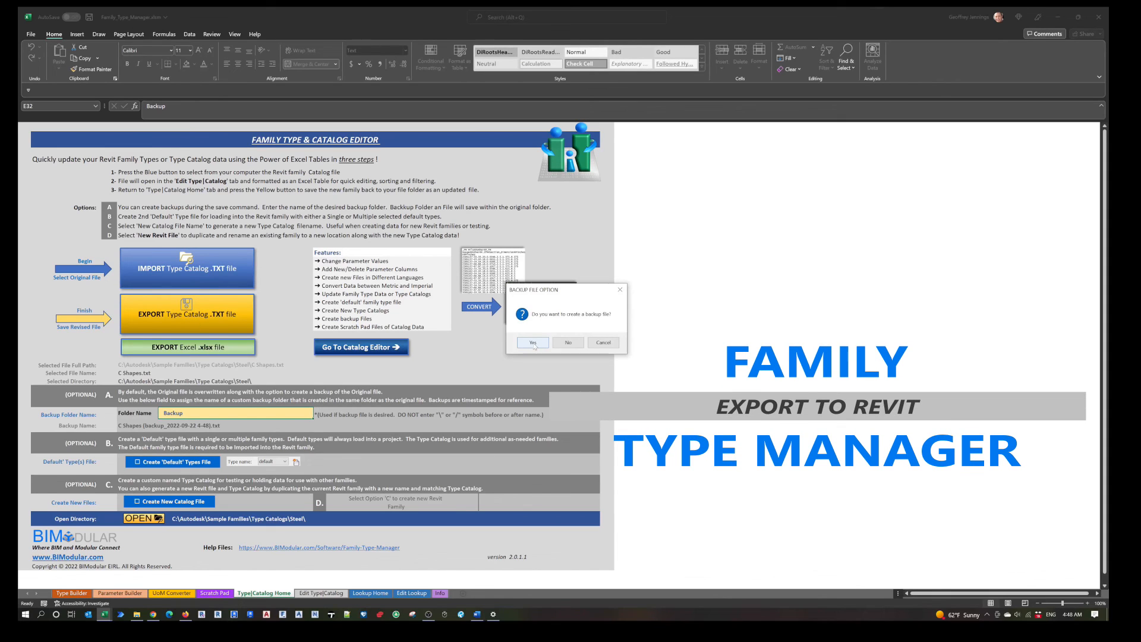